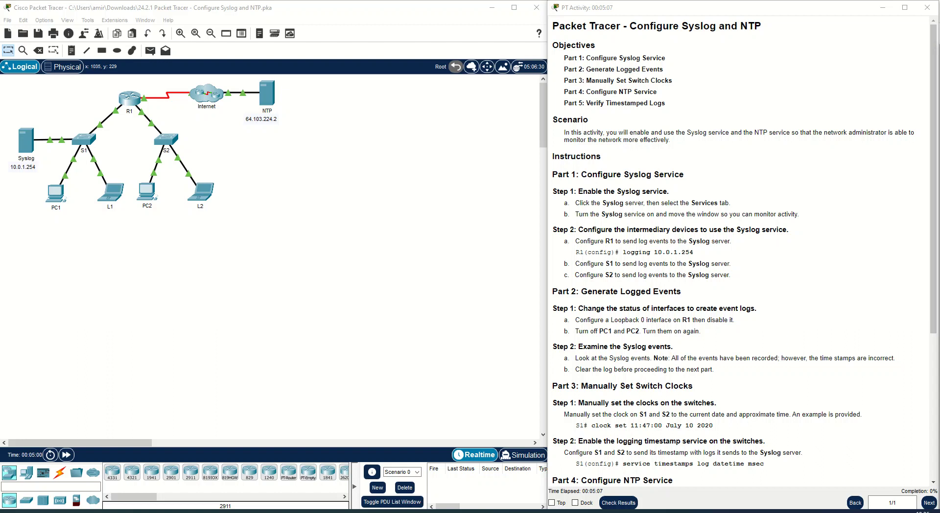
Turn on the SYSLOG service on the Syslog server and close its window.
{"action": "left_click", "coordinate": [35, 142]}
{"action": "left_click_drag", "start_coordinate": [418, 95], "coordinate": [191, 182]}
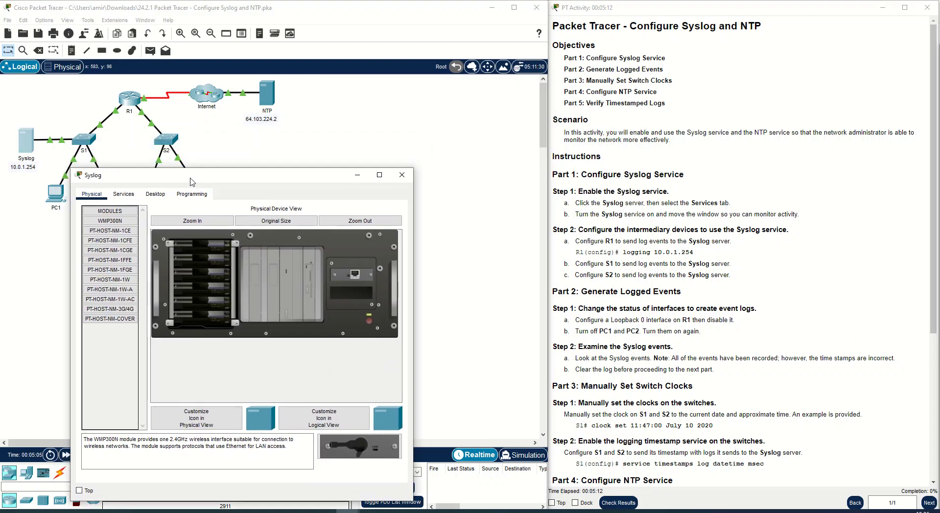
{"action": "left_click", "coordinate": [123, 194]}
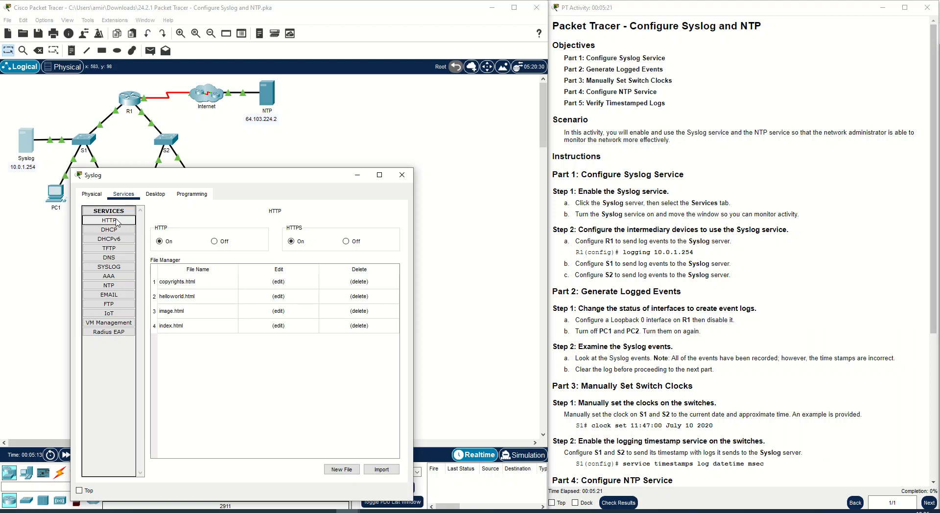
{"action": "left_click", "coordinate": [109, 266]}
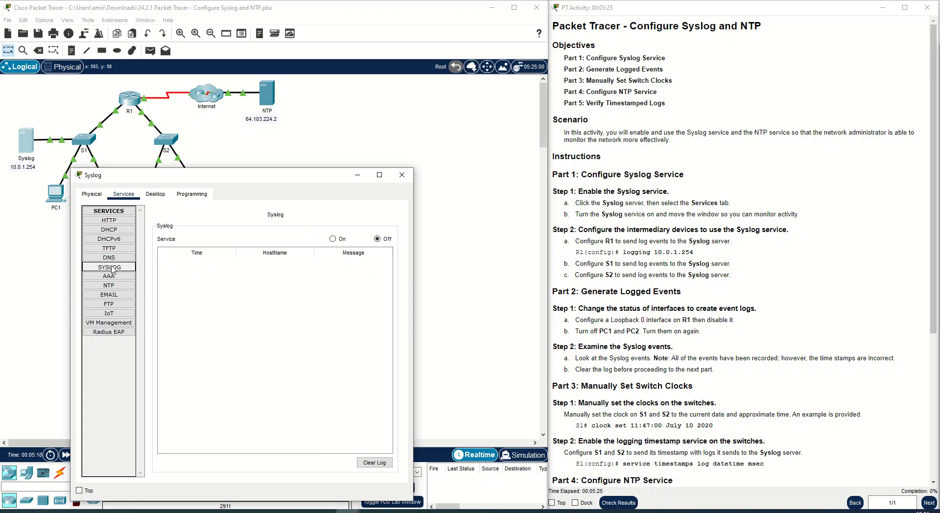
{"action": "left_click", "coordinate": [337, 240]}
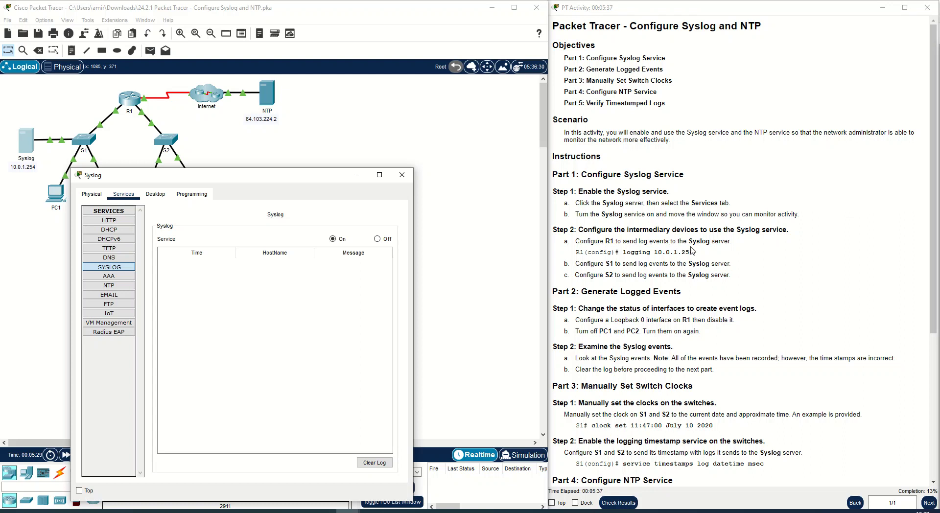
{"action": "left_click", "coordinate": [402, 175]}
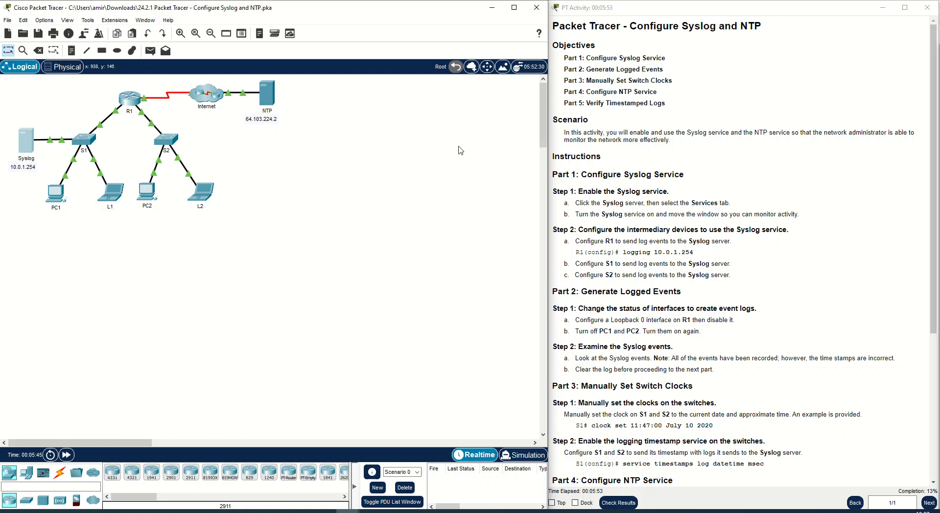
Enter global configuration mode on router R1 using en and conf t.
{"action": "left_click", "coordinate": [131, 107]}
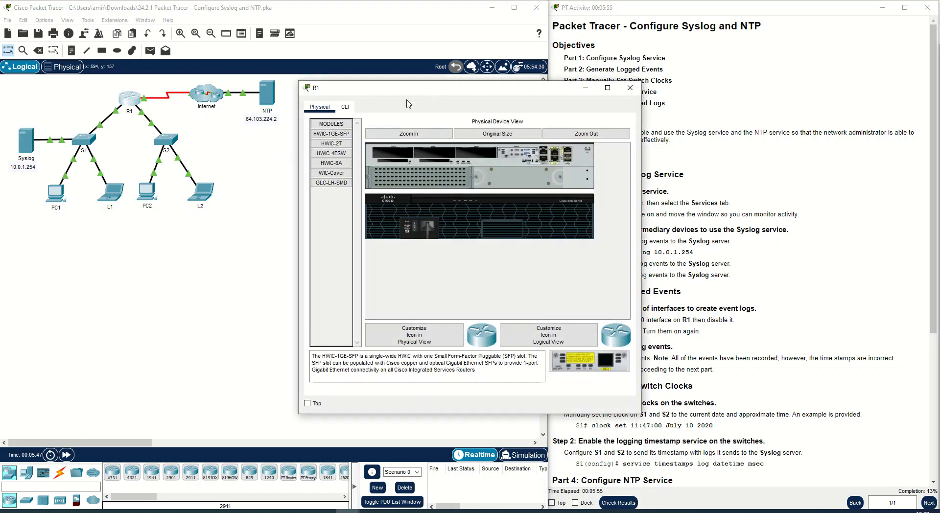
{"action": "left_click", "coordinate": [345, 107]}
{"action": "key", "text": "Return"}
{"action": "type", "text": "en"}
{"action": "key", "text": "Return"}
{"action": "type", "text": "conf t"}
{"action": "key", "text": "Return"}
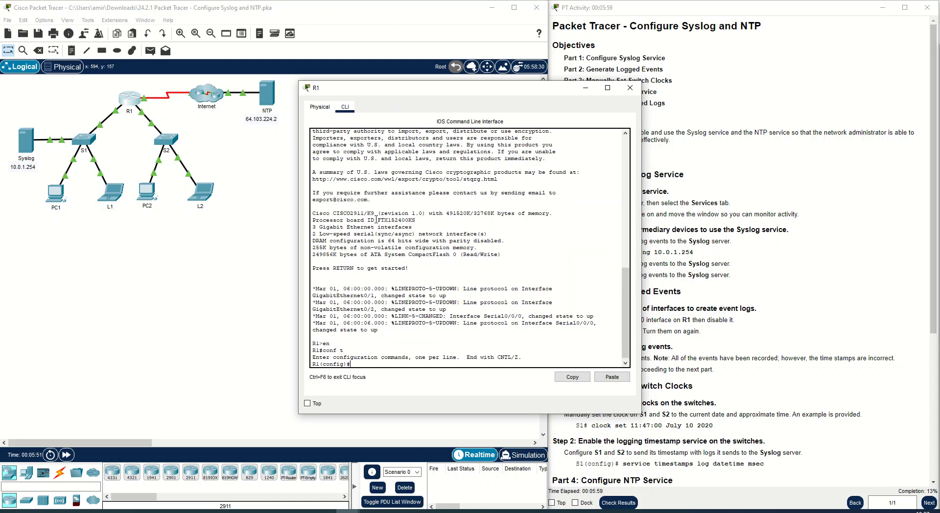
Configure R1 to send log events to the Syslog server with logging 10.0.1.254.
{"action": "left_click_drag", "start_coordinate": [425, 92], "coordinate": [334, 158]}
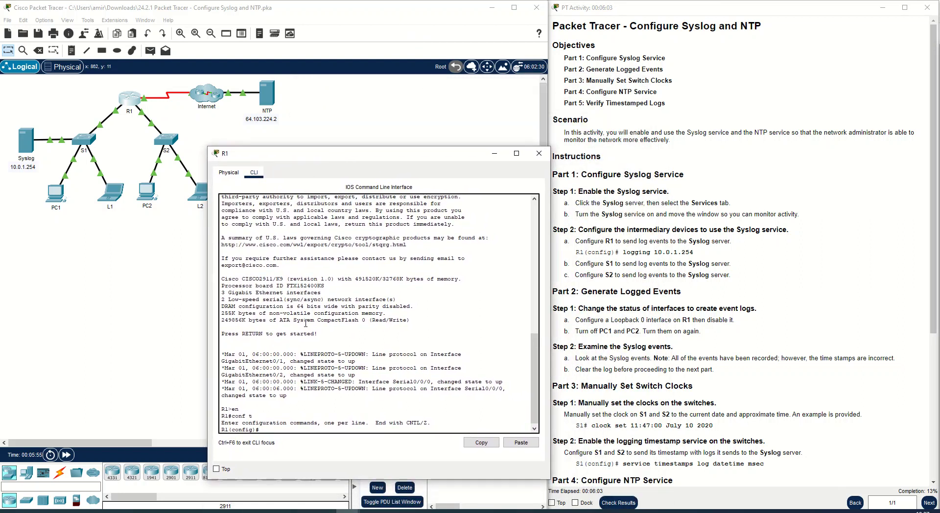
{"action": "type", "text": "logge"}
{"action": "type", "text": "ng"}
{"action": "type", "text": " 10.1"}
{"action": "type", "text": ".1.254"}
{"action": "key", "text": "Return"}
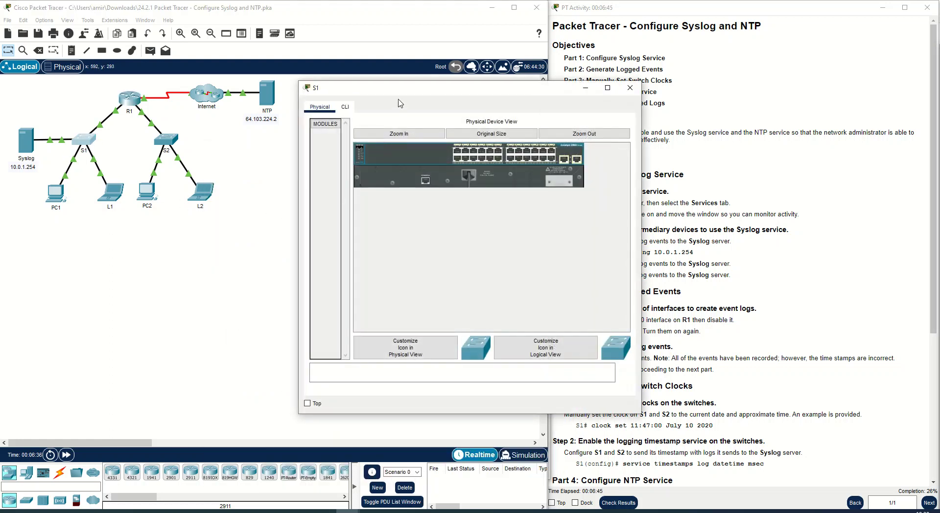
Enter global configuration mode on switch S1 using en and conf t.
{"action": "left_click", "coordinate": [345, 107]}
{"action": "key", "text": "Return"}
{"action": "type", "text": "en"}
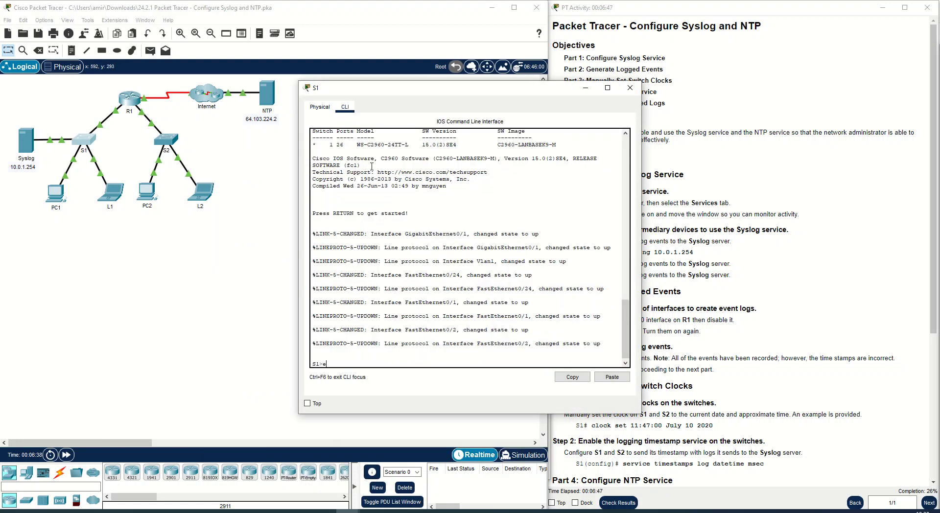
{"action": "key", "text": "Return"}
{"action": "type", "text": "conf t"}
{"action": "key", "text": "Return"}
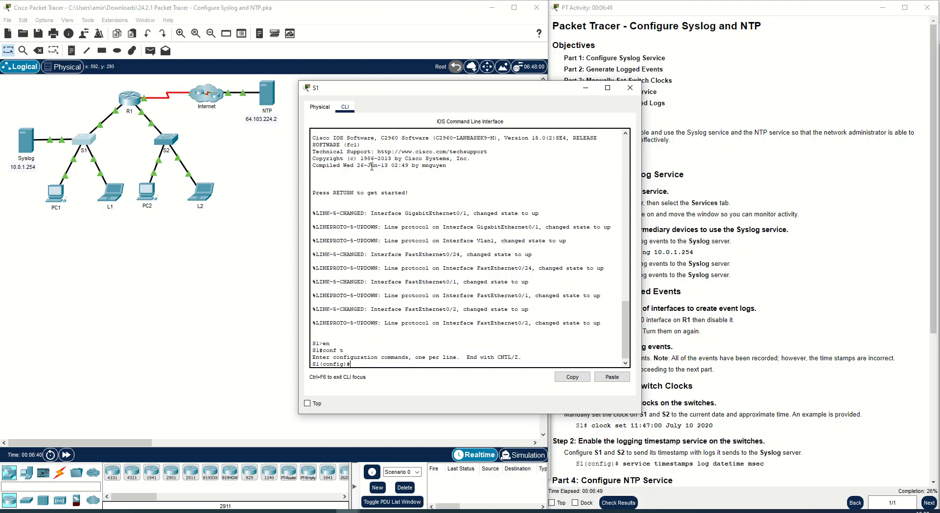
Copy the command logging 10.0.1.254 from the instructions and run it on S1.
{"action": "left_click_drag", "start_coordinate": [579, 91], "coordinate": [446, 117]}
{"action": "left_click_drag", "start_coordinate": [701, 251], "coordinate": [625, 256]}
{"action": "key", "text": "ctrl+c"}
{"action": "right_click", "coordinate": [625, 253]}
{"action": "left_click", "coordinate": [632, 264]}
{"action": "left_click", "coordinate": [293, 396]}
{"action": "right_click", "coordinate": [294, 395]}
{"action": "left_click", "coordinate": [314, 408]}
{"action": "key", "text": "Return"}
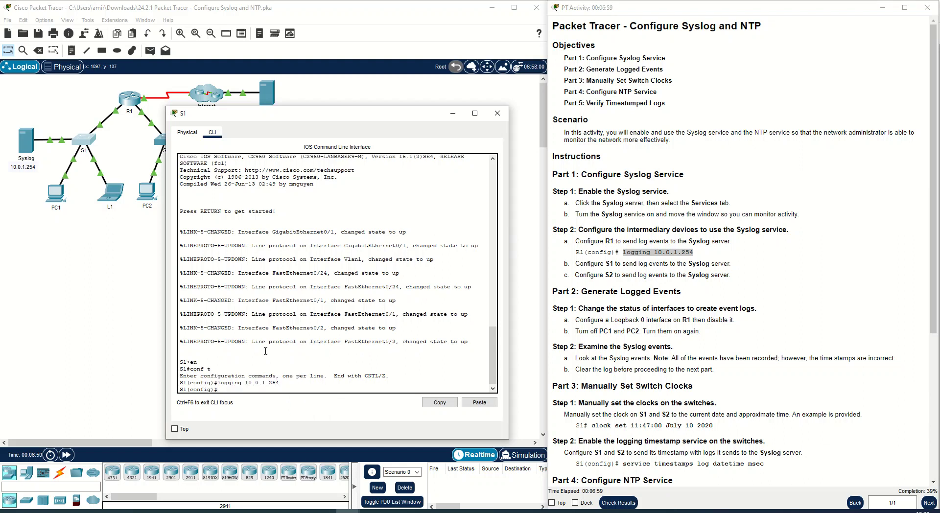
Enter global configuration mode on switch S2 using en and conf t.
{"action": "left_click", "coordinate": [162, 141]}
{"action": "left_click", "coordinate": [345, 107]}
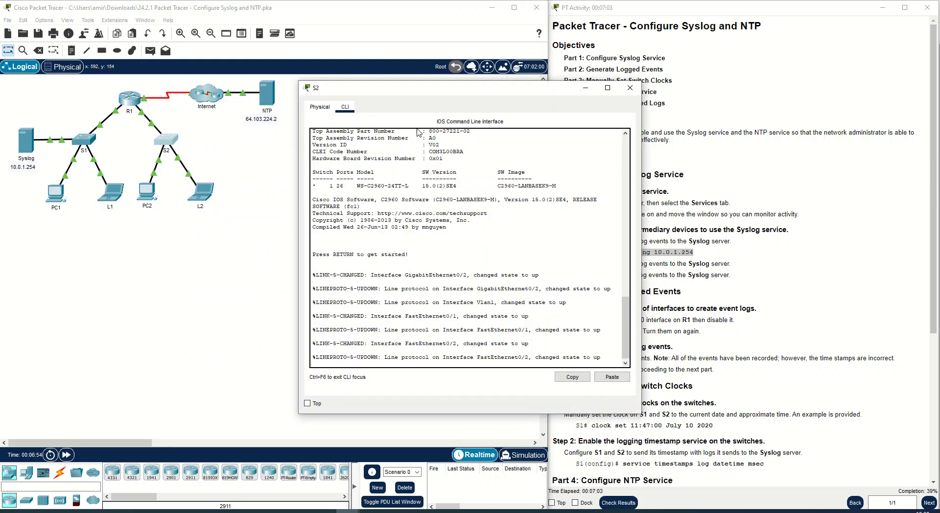
{"action": "key", "text": "Return"}
{"action": "type", "text": "en"}
{"action": "key", "text": "Return"}
{"action": "type", "text": "con"}
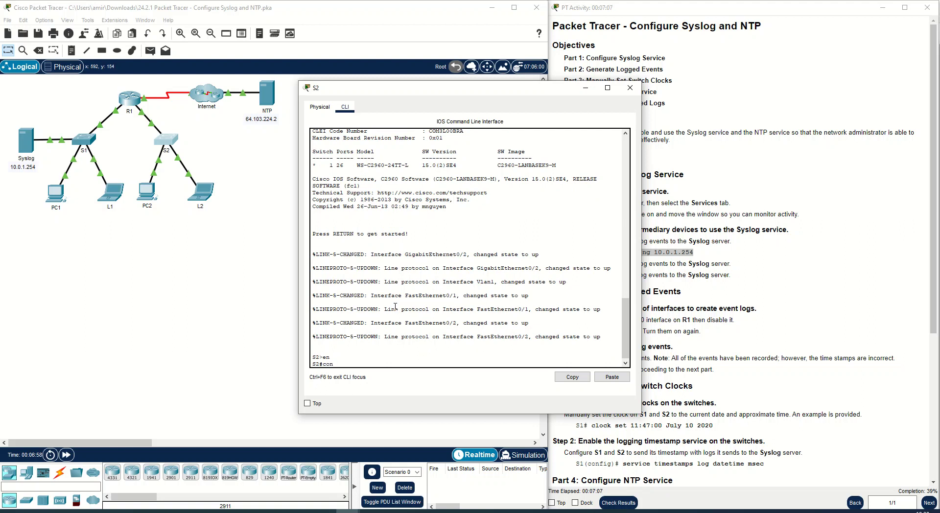
{"action": "type", "text": "f t"}
{"action": "key", "text": "Return"}
Paste and run logging 10.0.1.254 on S2, and minimize its window.
{"action": "right_click", "coordinate": [396, 364]}
{"action": "left_click", "coordinate": [410, 387]}
{"action": "key", "text": "Return"}
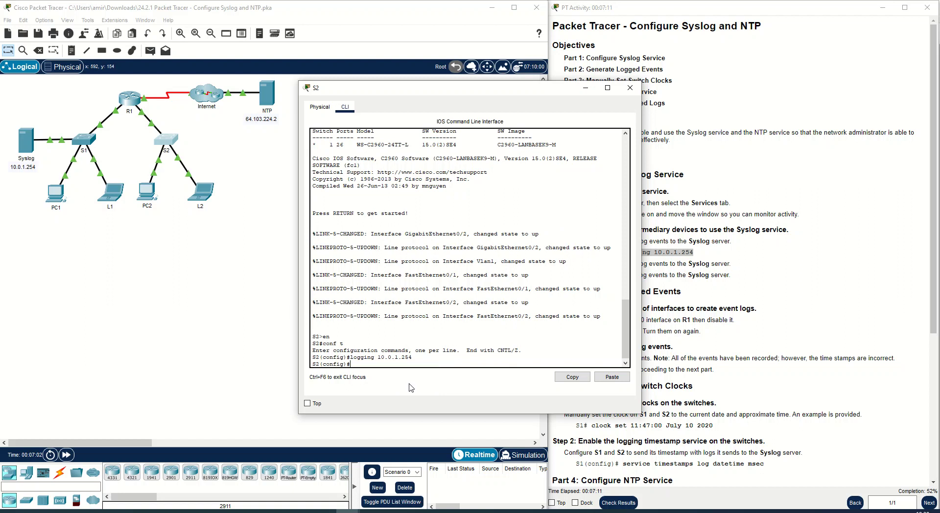
{"action": "left_click", "coordinate": [585, 88]}
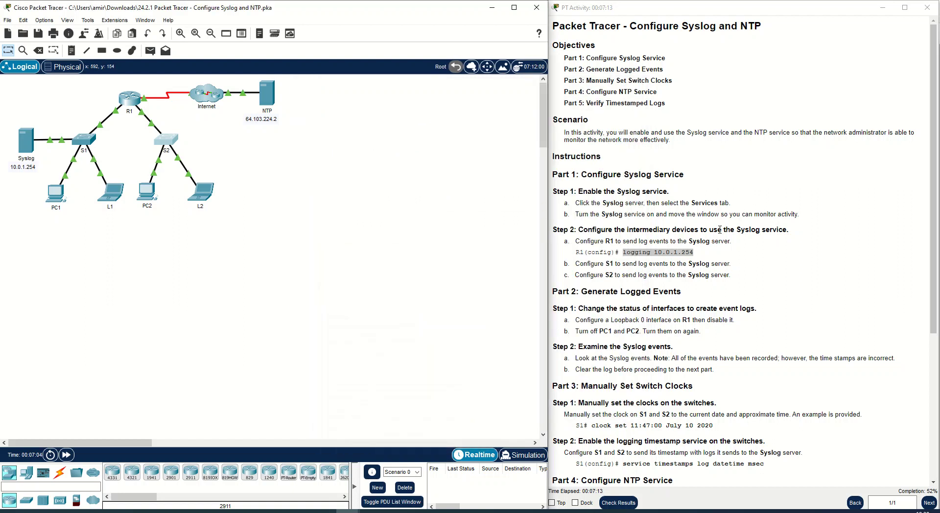
Create interface loopback 0 on R1 and disable it with the shut command.
{"action": "scroll", "coordinate": [693, 278], "scroll_direction": "down", "scroll_amount": 1}
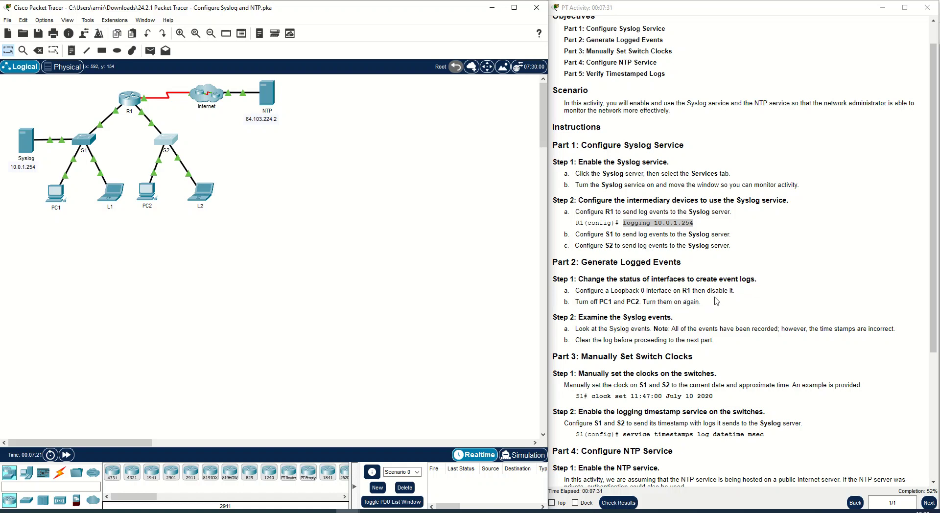
{"action": "left_click", "coordinate": [130, 97]}
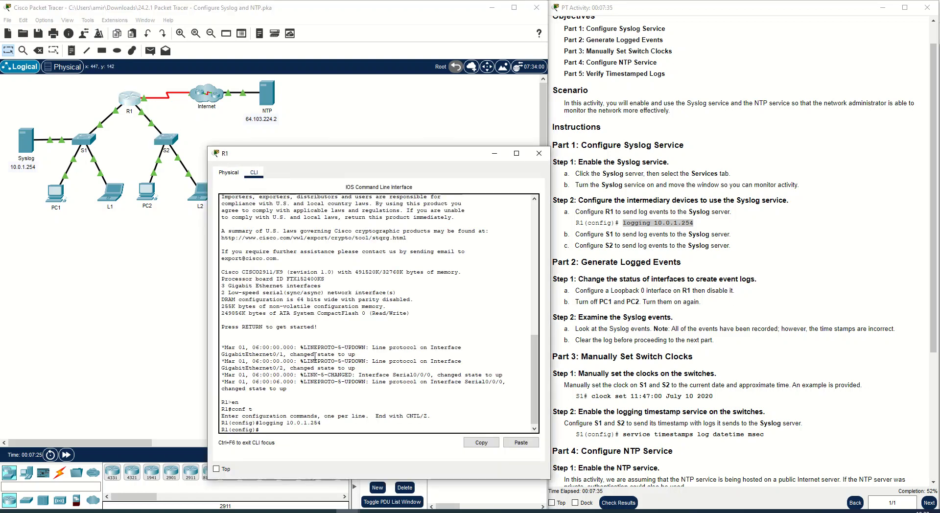
{"action": "type", "text": "int lo"}
{"action": "key", "text": "Tab"}
{"action": "type", "text": "0"}
{"action": "key", "text": "Return"}
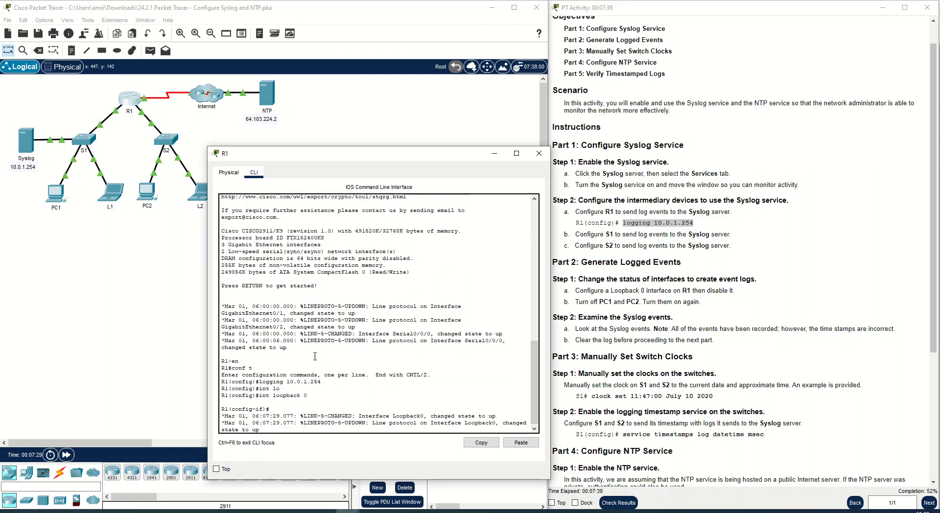
{"action": "key", "text": "Return"}
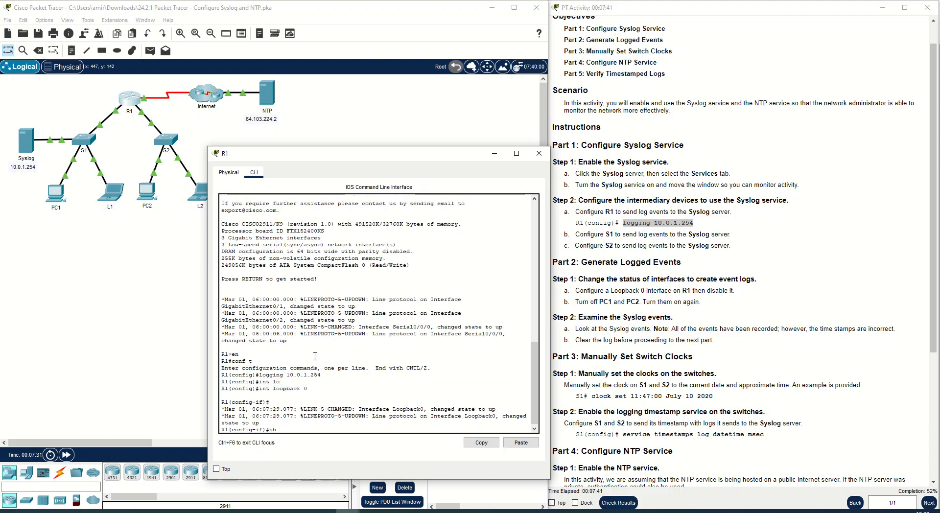
{"action": "type", "text": "shut"}
{"action": "key", "text": "Return"}
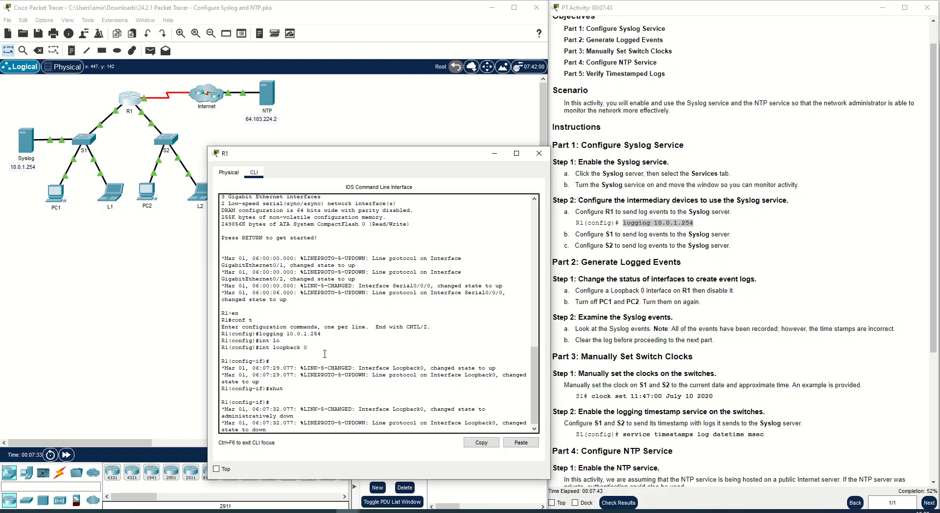
{"action": "key", "text": "Return"}
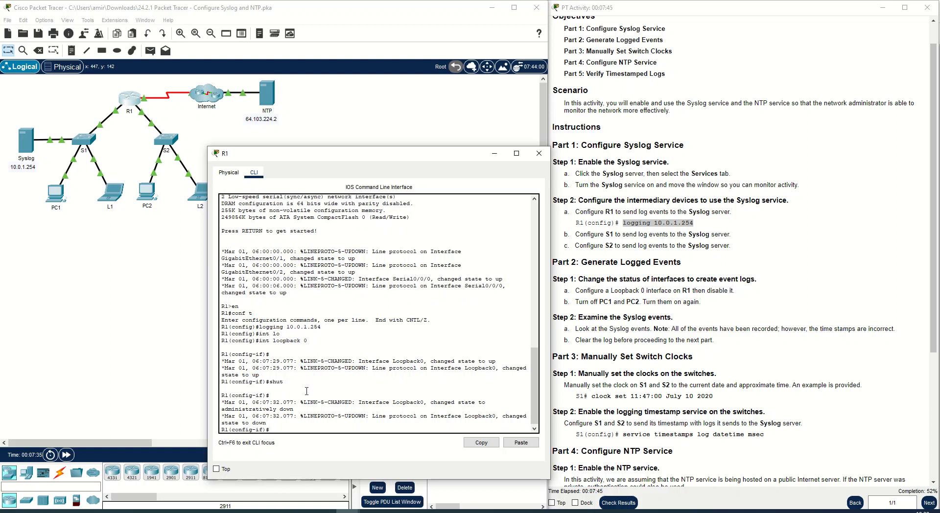
{"action": "left_click_drag", "start_coordinate": [269, 424], "coordinate": [220, 424]}
Power PC1 and PC2 off and on again to generate log events, and close the PC2 and R1 windows.
{"action": "left_click_drag", "start_coordinate": [429, 162], "coordinate": [390, 190]}
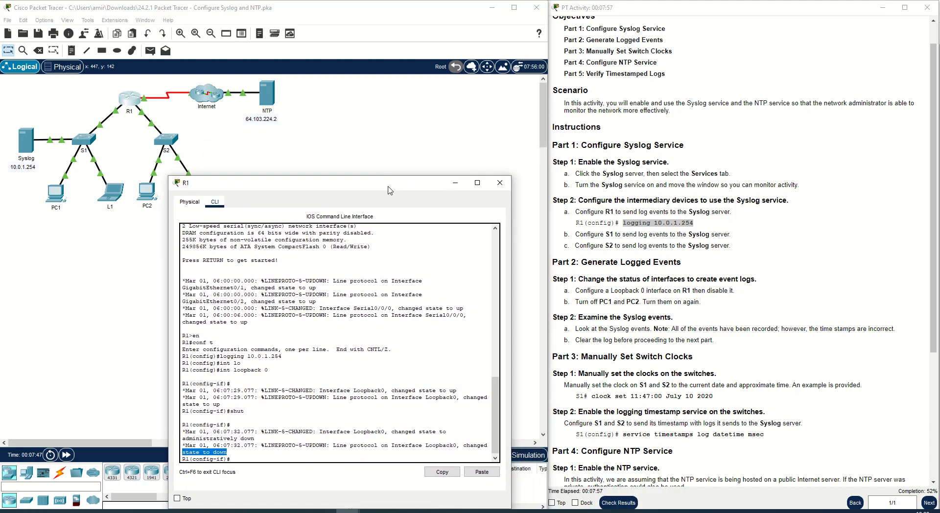
{"action": "left_click_drag", "start_coordinate": [390, 190], "coordinate": [444, 167]}
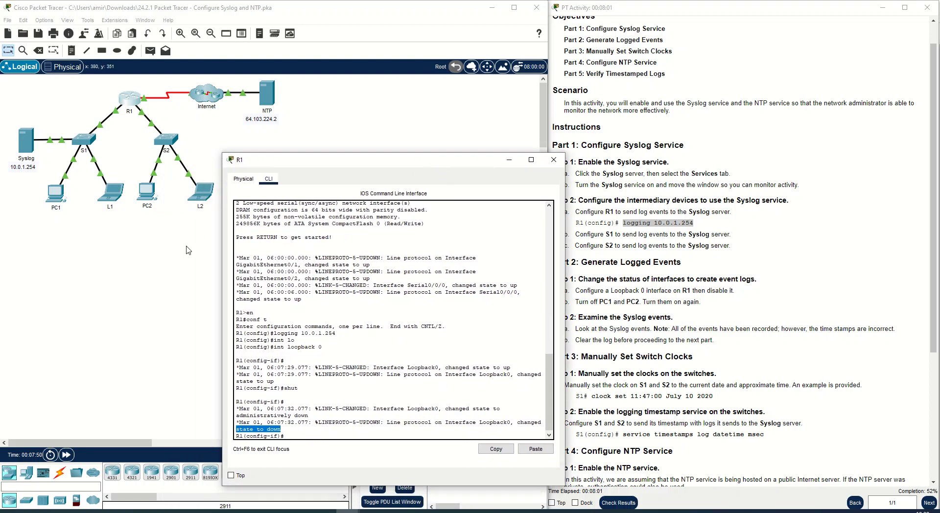
{"action": "left_click", "coordinate": [55, 206]}
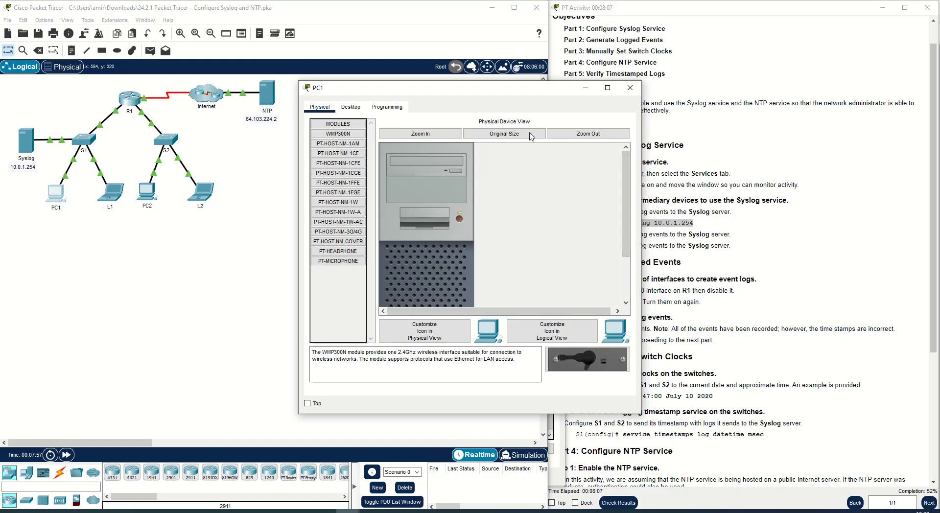
{"action": "left_click", "coordinate": [459, 219]}
{"action": "left_click", "coordinate": [459, 219]}
{"action": "left_click", "coordinate": [145, 193]}
{"action": "left_click", "coordinate": [459, 219]}
{"action": "left_click", "coordinate": [459, 218]}
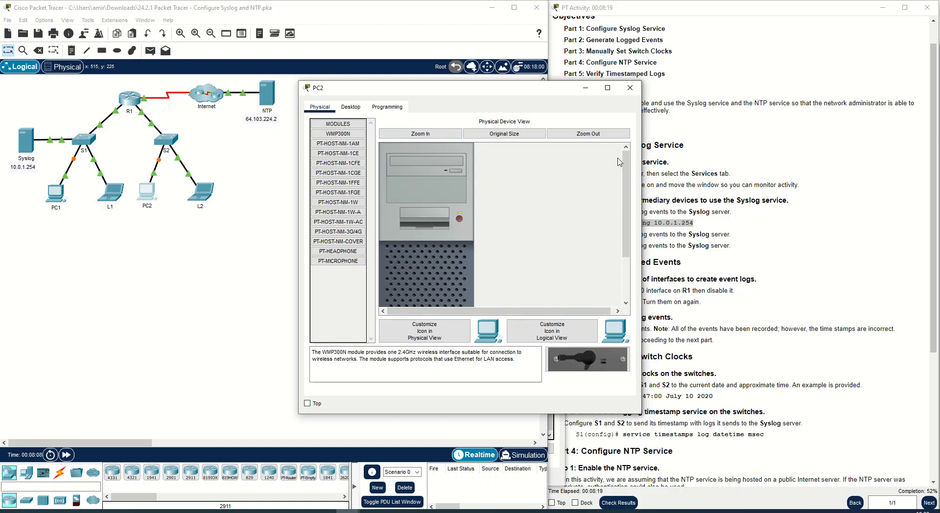
{"action": "left_click", "coordinate": [630, 87]}
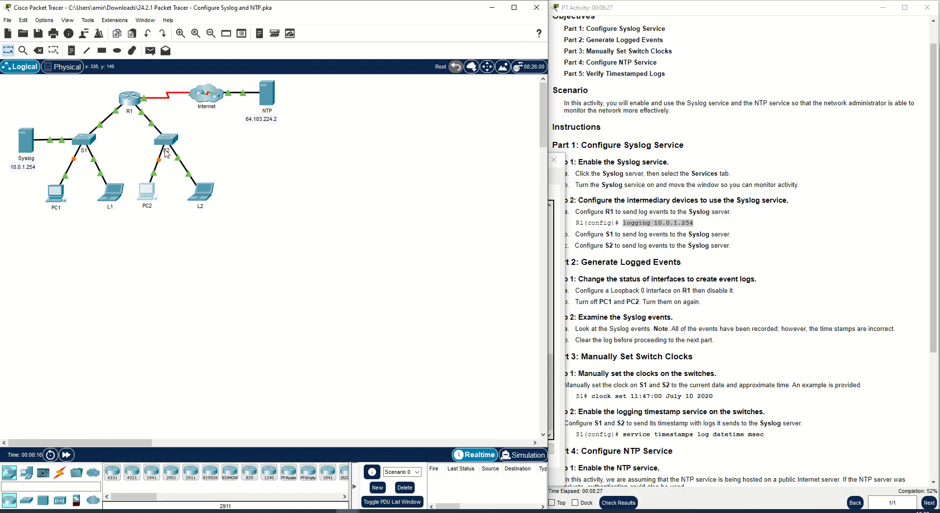
{"action": "scroll", "coordinate": [700, 319], "scroll_direction": "down", "scroll_amount": 1}
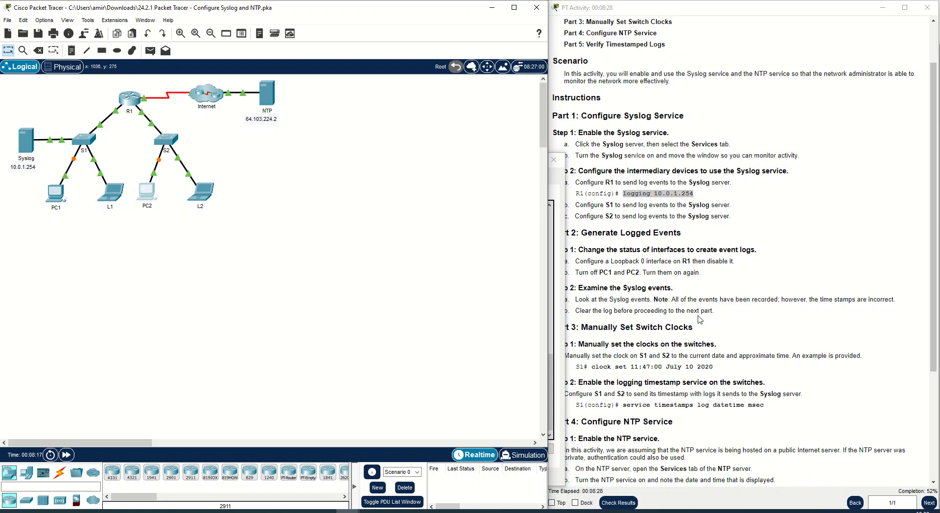
{"action": "left_click", "coordinate": [554, 159]}
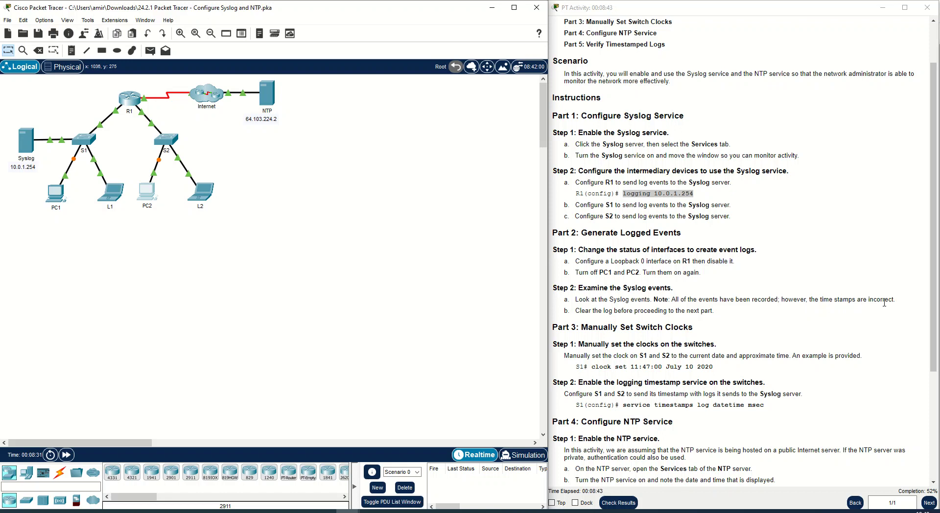
Examine the FastEthernet0/1 state-change messages in S1's command line.
{"action": "left_click", "coordinate": [84, 145]}
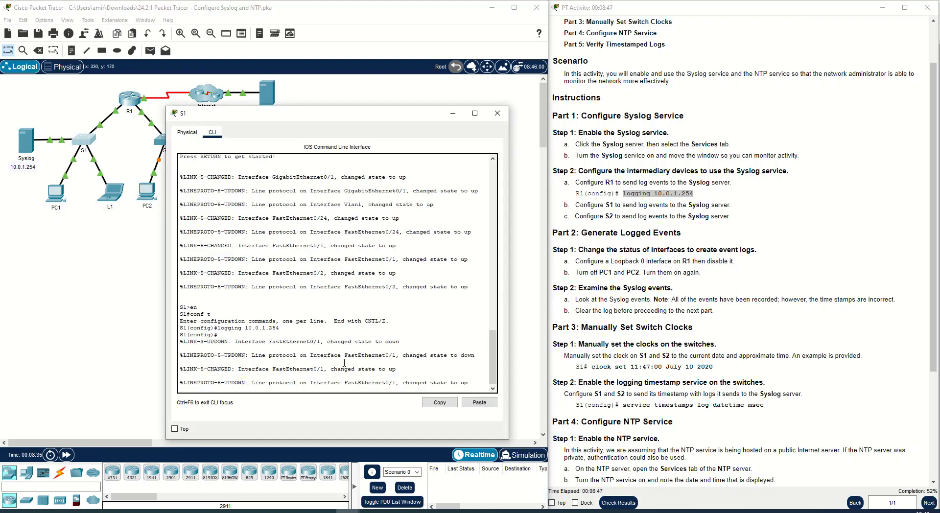
{"action": "key", "text": "Return"}
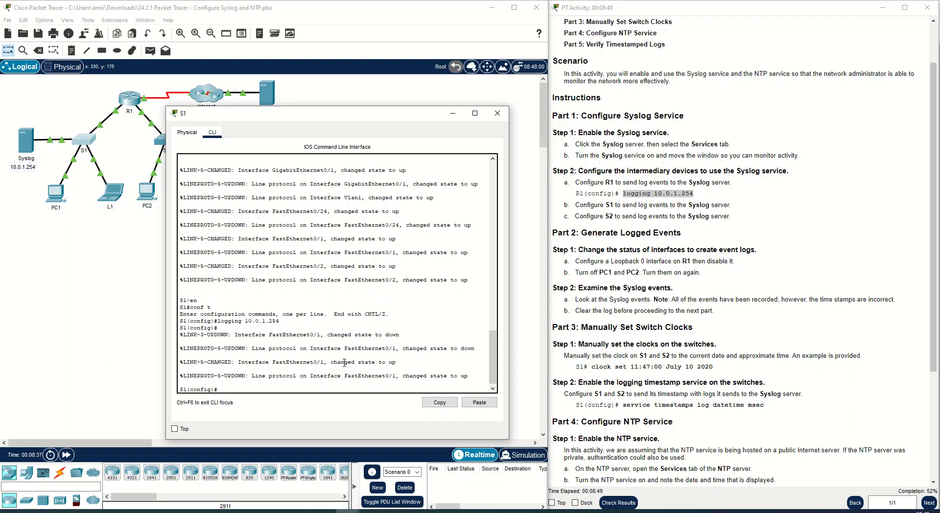
{"action": "left_click_drag", "start_coordinate": [235, 337], "coordinate": [400, 337]}
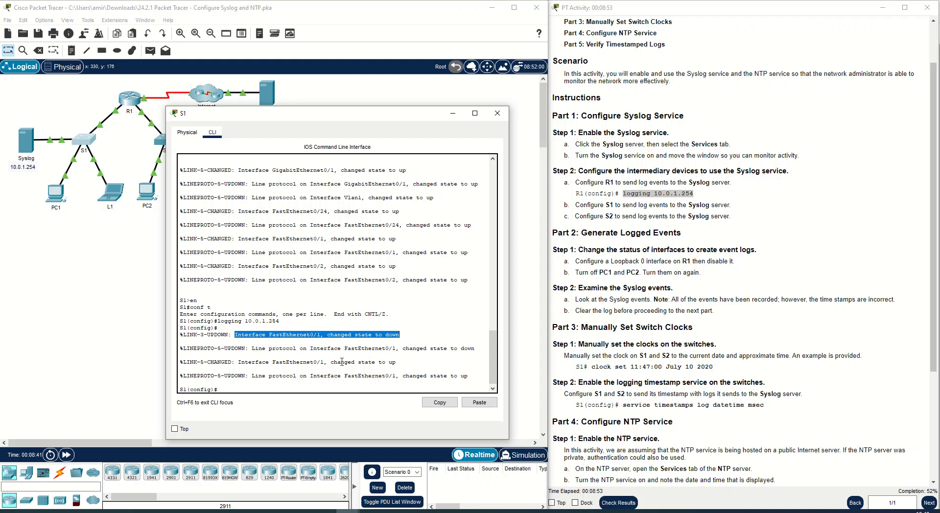
{"action": "left_click", "coordinate": [291, 368]}
{"action": "left_click_drag", "start_coordinate": [301, 368], "coordinate": [213, 362]}
{"action": "left_click", "coordinate": [212, 367]}
Open the SYSLOG service on the Syslog server and examine the logged events' messages.
{"action": "left_click", "coordinate": [20, 141]}
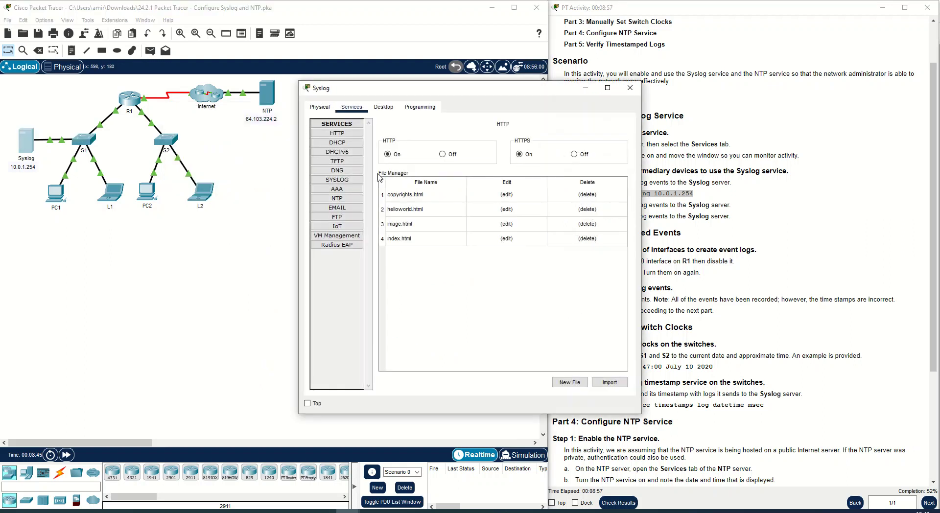
{"action": "left_click", "coordinate": [337, 180]}
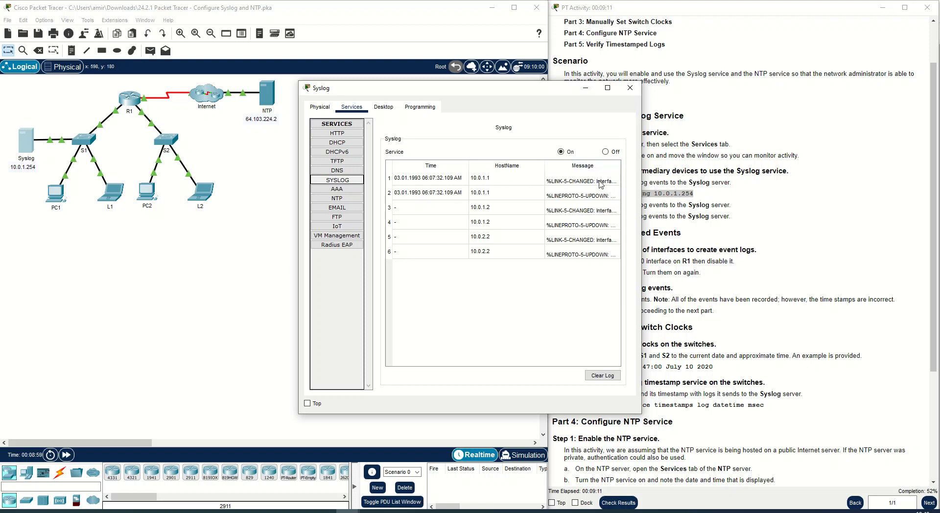
{"action": "left_click", "coordinate": [600, 166]}
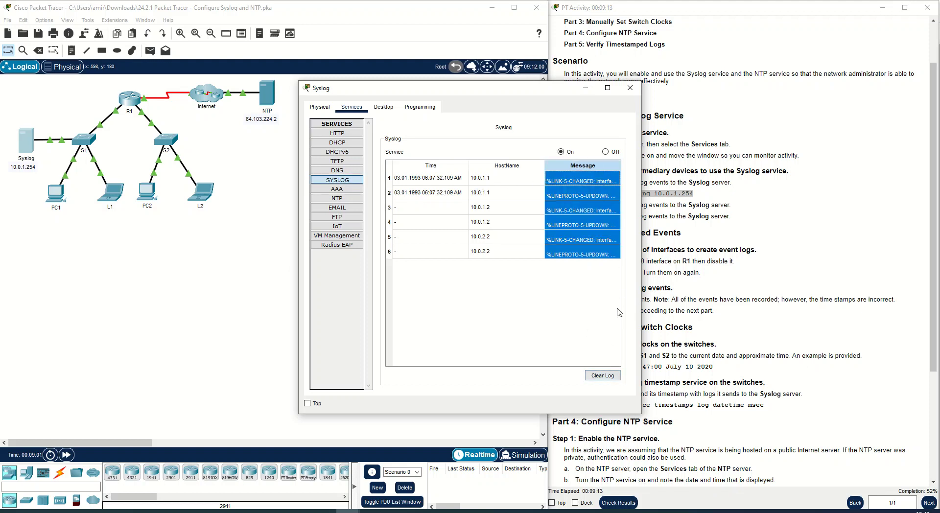
Widen the Syslog server window to read the full event messages and move it clear of the topology.
{"action": "left_click_drag", "start_coordinate": [644, 315], "coordinate": [913, 280]}
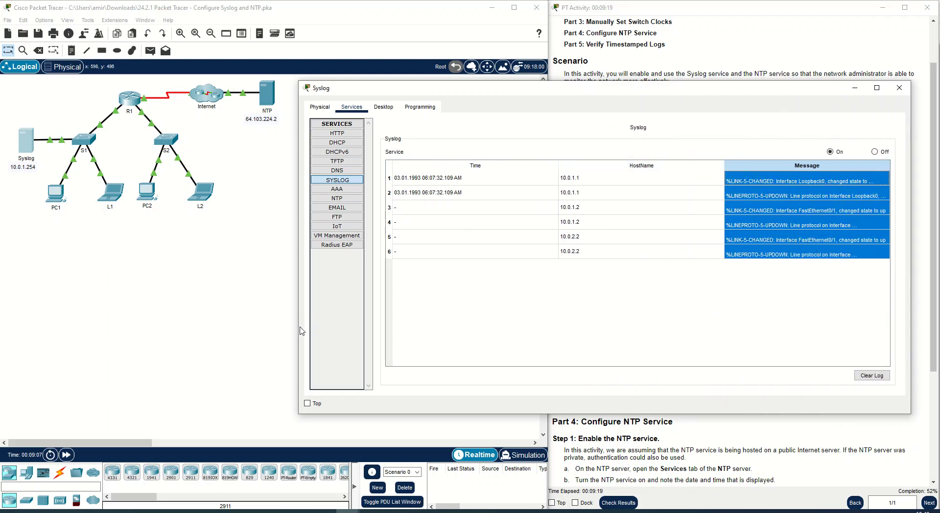
{"action": "left_click_drag", "start_coordinate": [297, 328], "coordinate": [74, 308]}
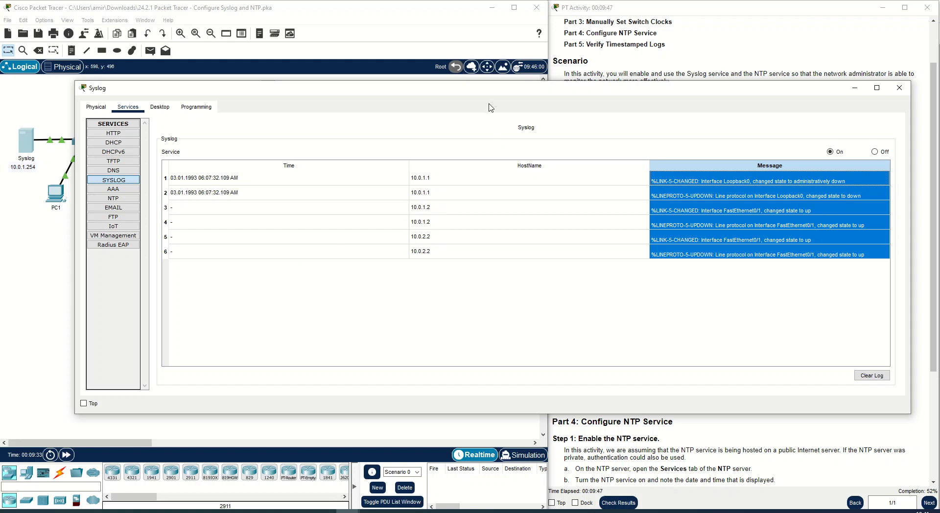
{"action": "left_click_drag", "start_coordinate": [490, 89], "coordinate": [608, 126]}
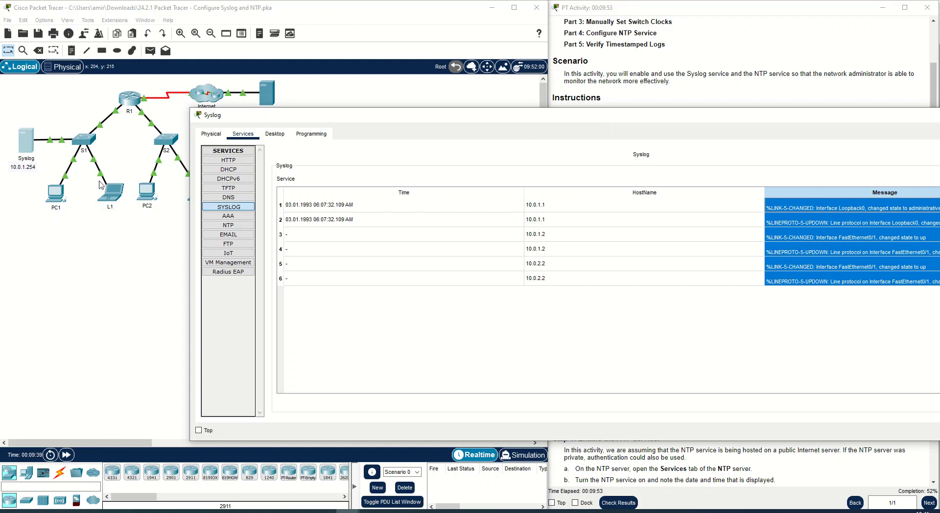
Check PC1's IP configuration and close its window.
{"action": "left_click", "coordinate": [54, 201]}
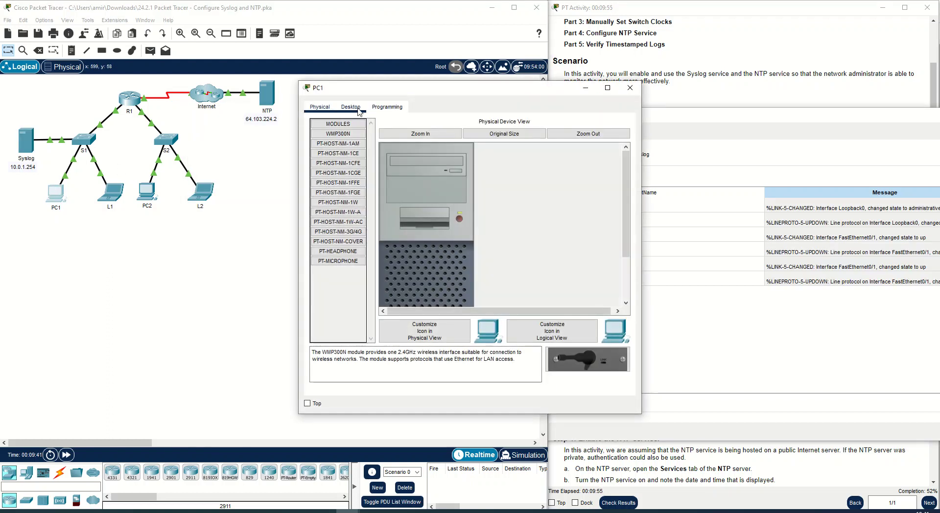
{"action": "left_click", "coordinate": [351, 107]}
{"action": "left_click", "coordinate": [342, 128]}
{"action": "left_click", "coordinate": [630, 90]}
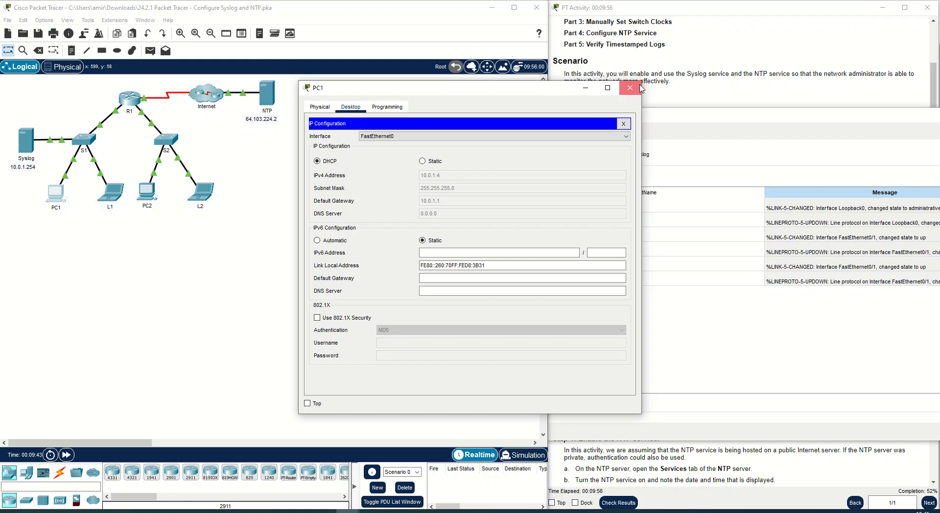
Run do show ip int br in S1's command line and check the Vlan1 IP address.
{"action": "left_click", "coordinate": [85, 141]}
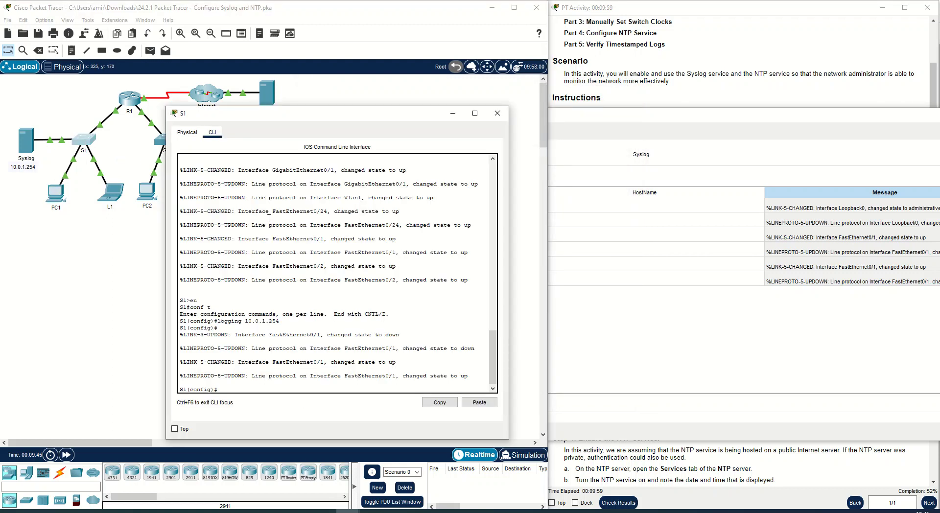
{"action": "left_click", "coordinate": [280, 369]}
{"action": "type", "text": "br"}
{"action": "key", "text": "Return"}
{"action": "key", "text": "space"}
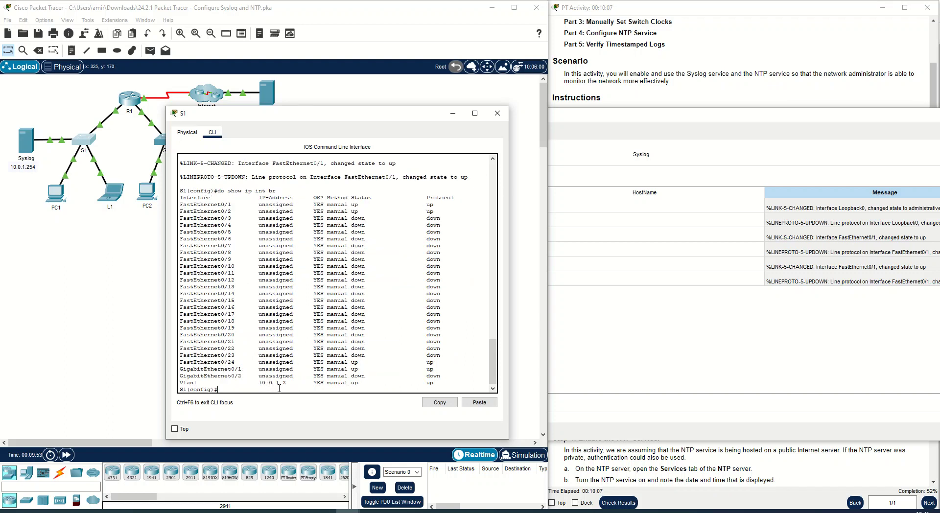
{"action": "left_click_drag", "start_coordinate": [295, 384], "coordinate": [257, 380]}
Compare S1's Vlan1 address with the host names in the Syslog log, and close the Syslog and S1 windows.
{"action": "left_click", "coordinate": [709, 279]}
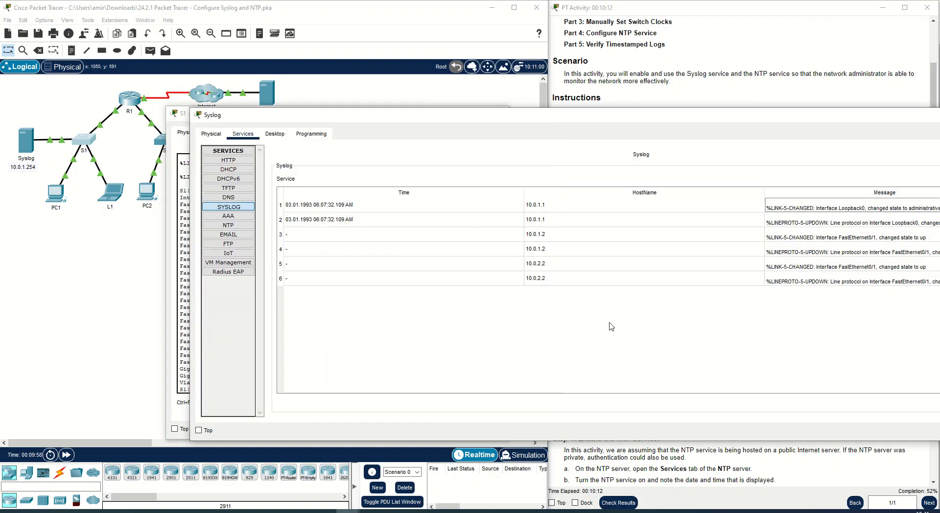
{"action": "left_click", "coordinate": [530, 250]}
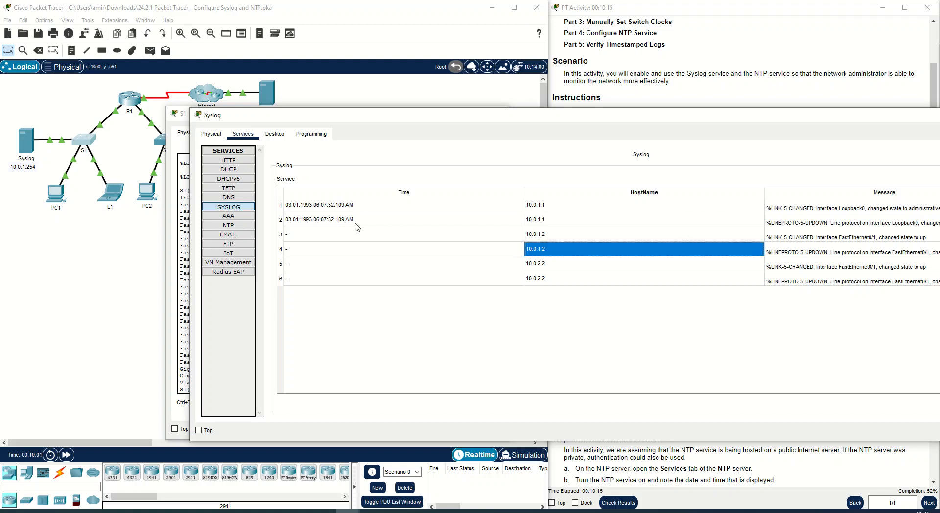
{"action": "left_click_drag", "start_coordinate": [767, 116], "coordinate": [444, 184]}
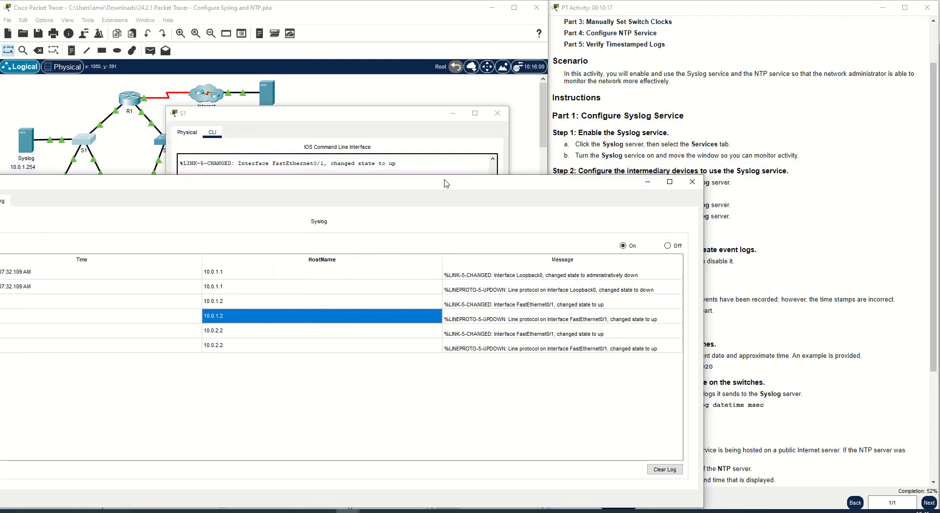
{"action": "left_click", "coordinate": [693, 181]}
{"action": "left_click", "coordinate": [497, 113]}
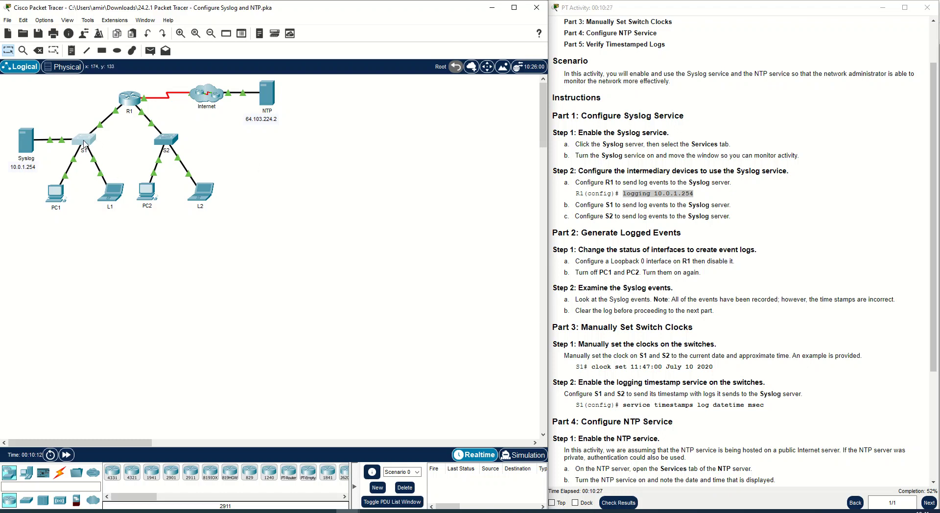
Clear the event log of the Syslog server's SYSLOG service and close the server window.
{"action": "left_click", "coordinate": [26, 141]}
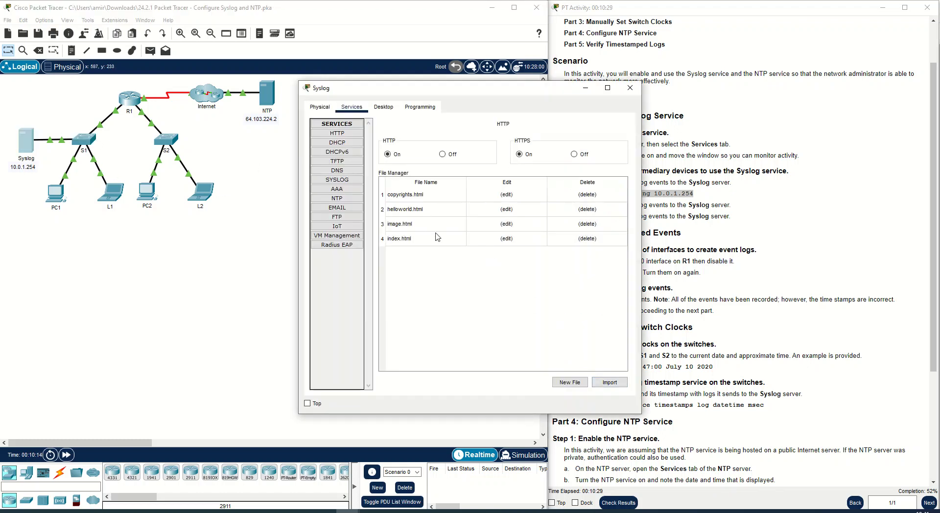
{"action": "left_click", "coordinate": [337, 180]}
{"action": "left_click", "coordinate": [605, 376]}
{"action": "left_click", "coordinate": [629, 88]}
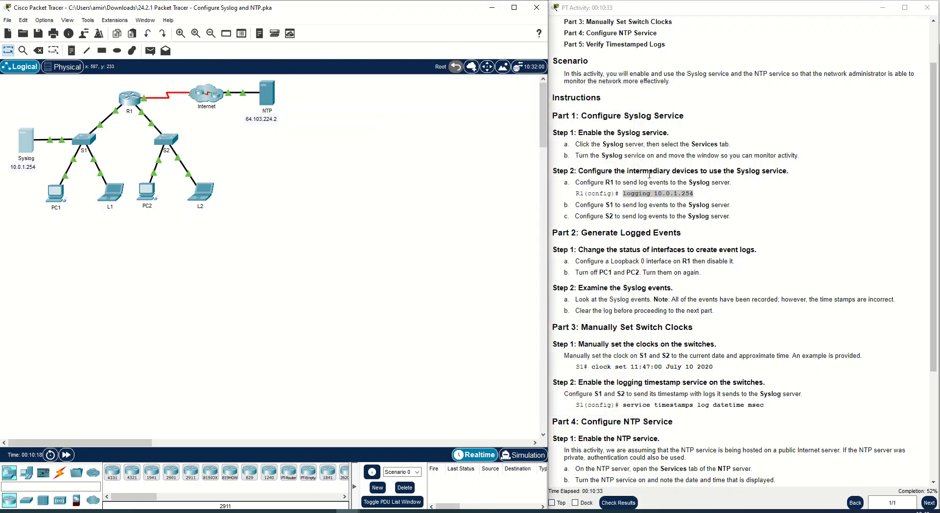
Copy the clock command from the instructions and run clock set 11:47:00 July 10 2020 on S1 outside configuration mode.
{"action": "scroll", "coordinate": [656, 309], "scroll_direction": "down", "scroll_amount": 1}
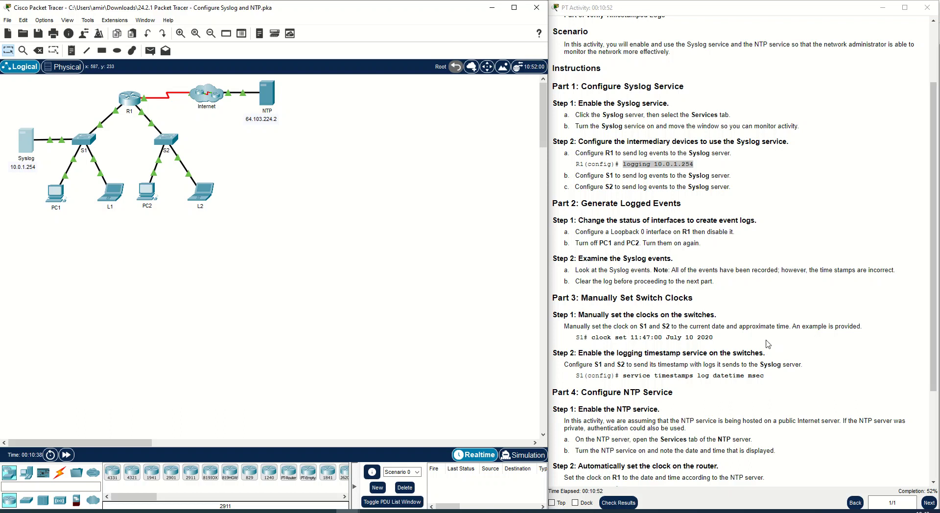
{"action": "left_click_drag", "start_coordinate": [713, 338], "coordinate": [594, 336]}
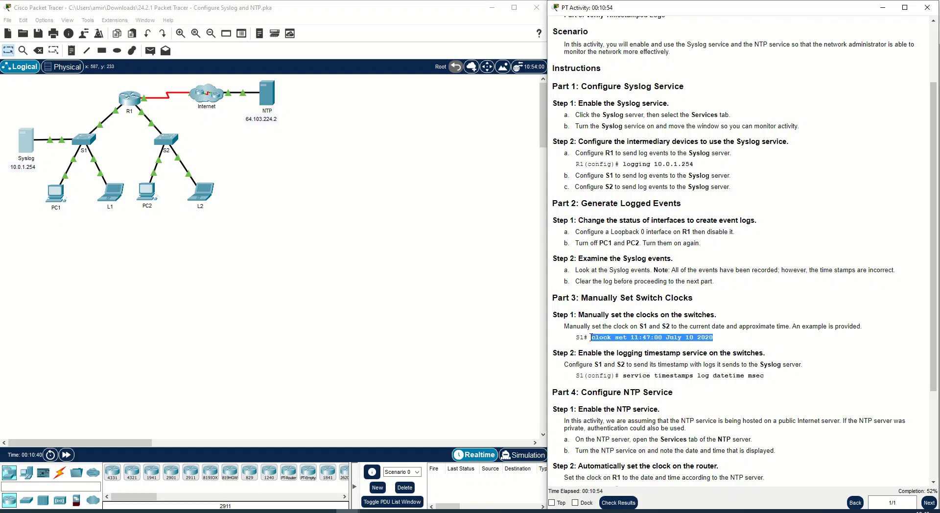
{"action": "right_click", "coordinate": [592, 339]}
{"action": "left_click", "coordinate": [611, 348]}
{"action": "left_click", "coordinate": [89, 142]}
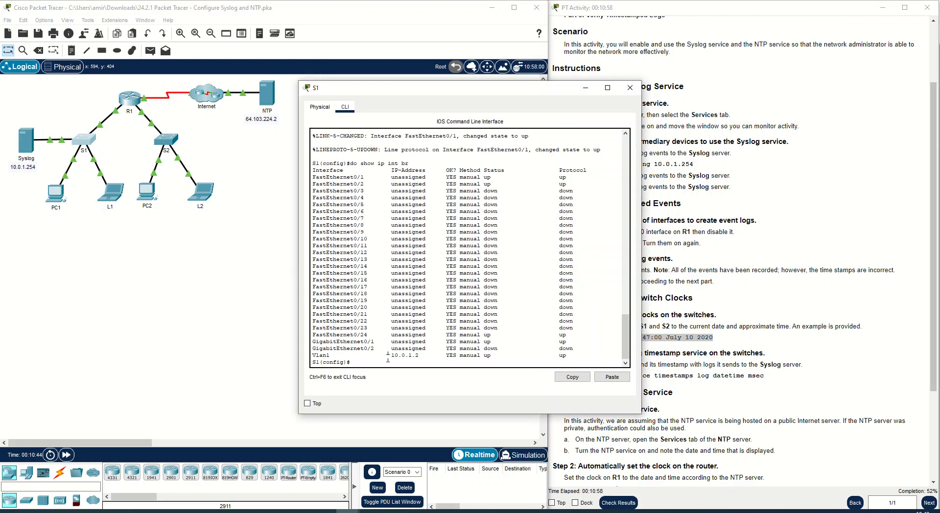
{"action": "type", "text": "ex"}
{"action": "key", "text": "Return"}
{"action": "key", "text": "Return"}
{"action": "key", "text": "ctrl+v"}
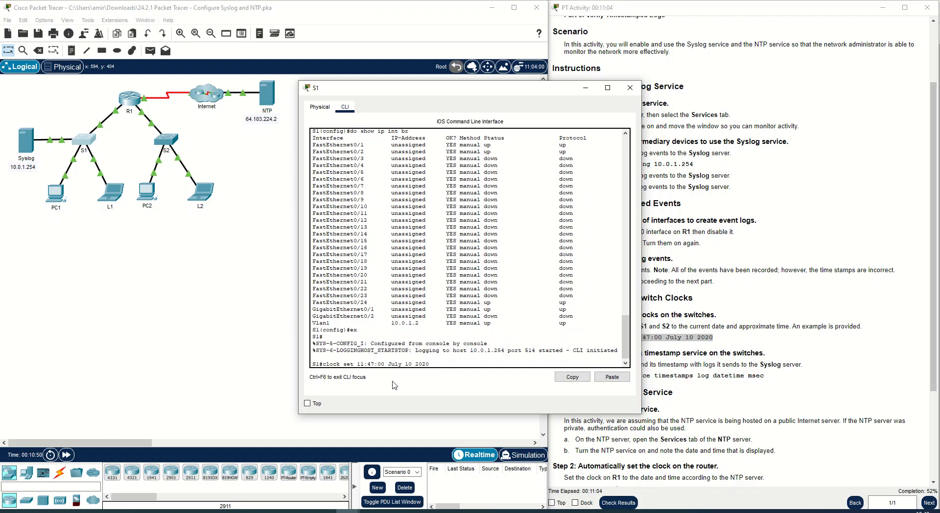
{"action": "key", "text": "Return"}
Leave configuration mode on S2, run clock set 11:47:00 July 10 2020, and close the S2 and S1 windows.
{"action": "left_click", "coordinate": [167, 146]}
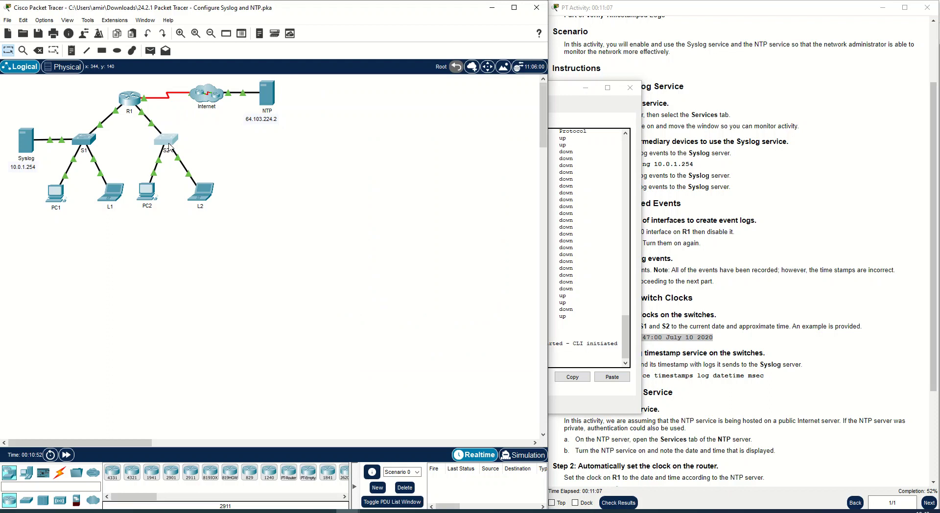
{"action": "key", "text": "Return"}
{"action": "type", "text": "e"}
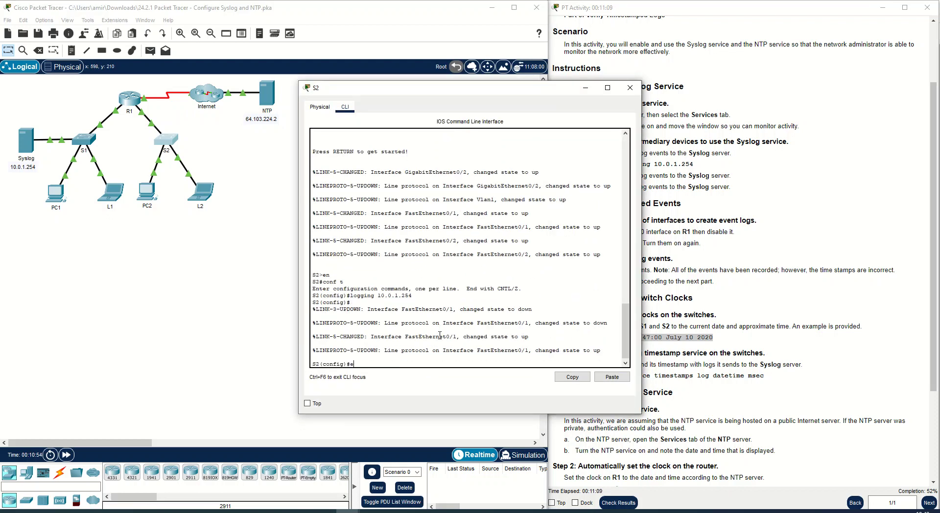
{"action": "type", "text": "x"}
{"action": "key", "text": "Return"}
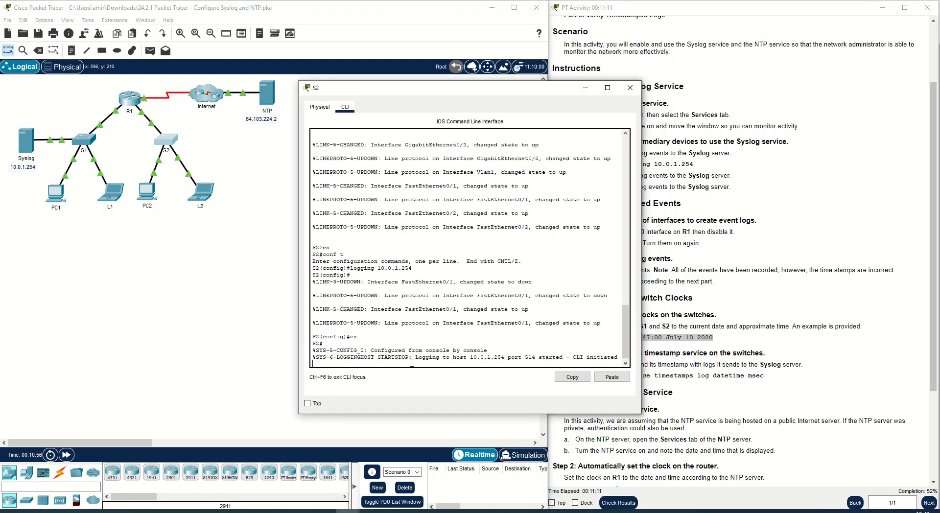
{"action": "key", "text": "Return"}
{"action": "right_click", "coordinate": [412, 363]}
{"action": "left_click", "coordinate": [431, 382]}
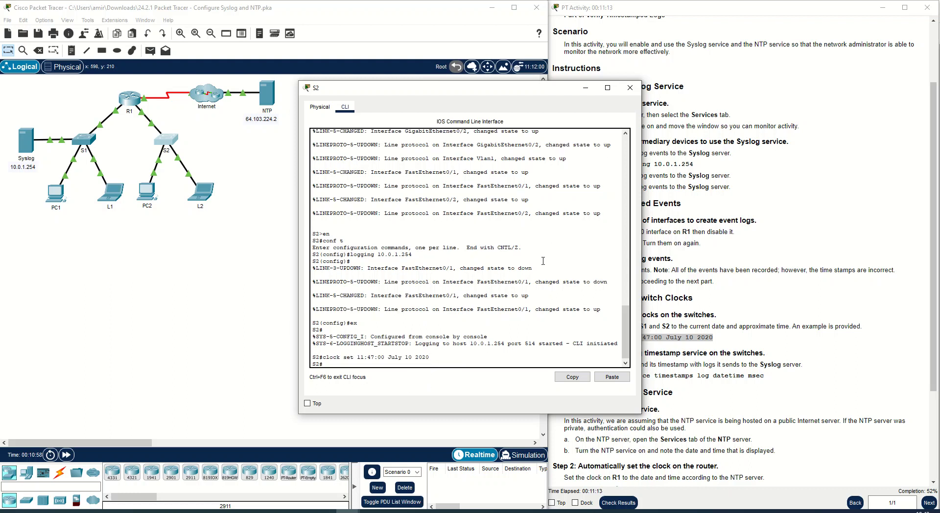
{"action": "left_click", "coordinate": [635, 91]}
{"action": "scroll", "coordinate": [635, 91], "scroll_direction": "down", "scroll_amount": 2}
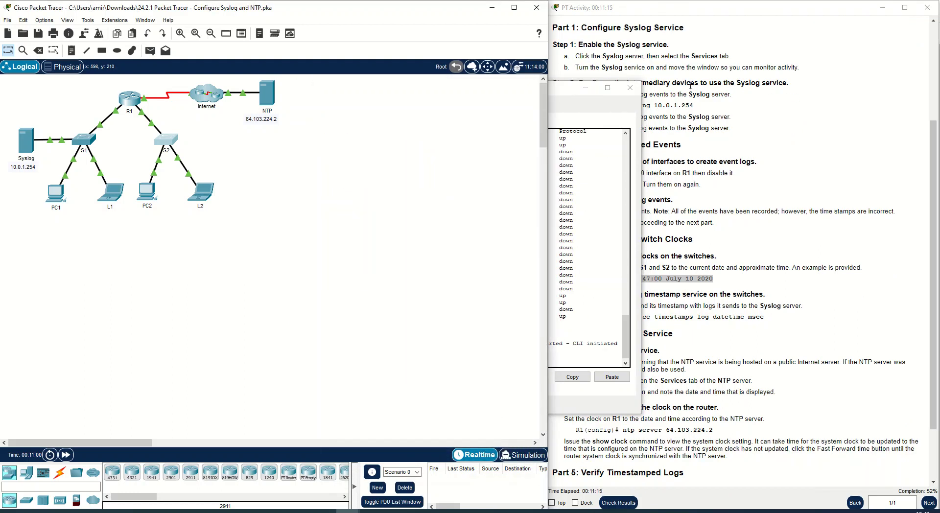
{"action": "left_click", "coordinate": [635, 91]}
Copy the command service timestamps log datetime msec from Part 3 of the activity instructions.
{"action": "scroll", "coordinate": [639, 222], "scroll_direction": "down", "scroll_amount": 2}
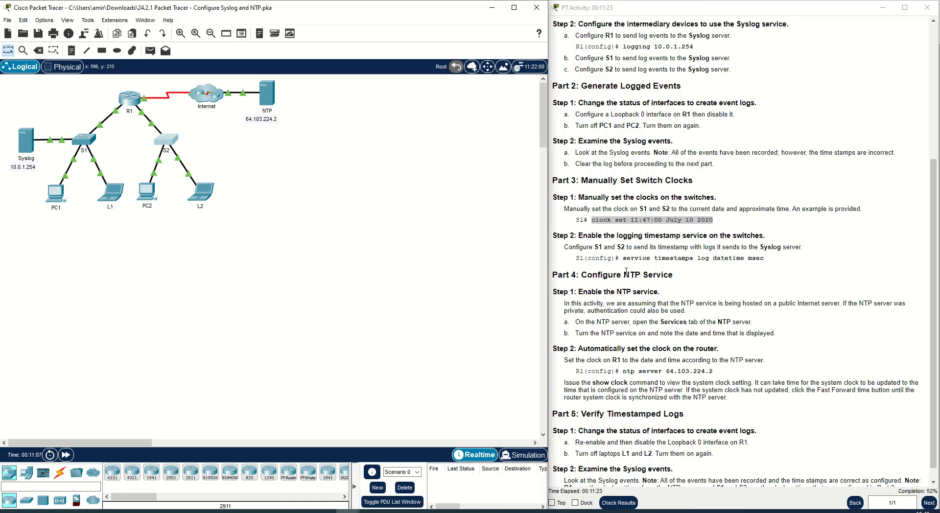
{"action": "left_click_drag", "start_coordinate": [625, 257], "coordinate": [771, 260]}
{"action": "right_click", "coordinate": [749, 261]}
{"action": "left_click", "coordinate": [758, 267]}
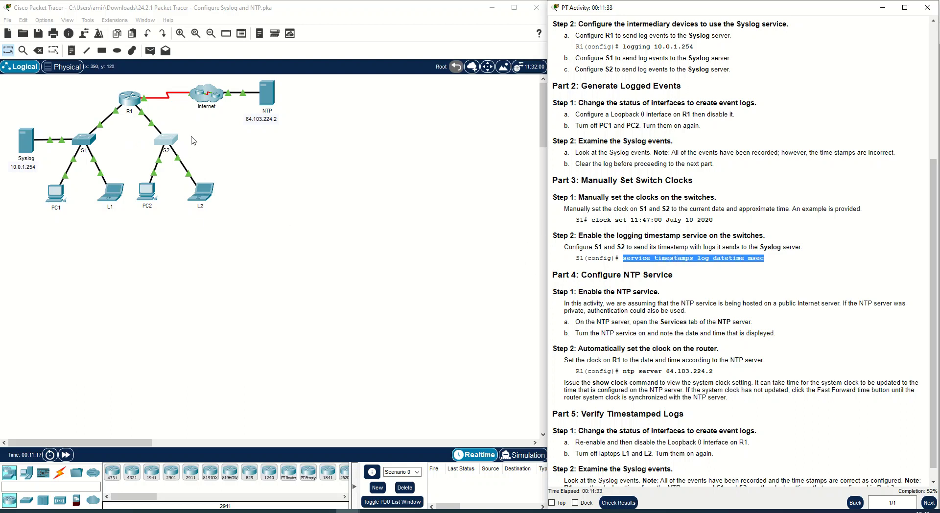
Try to run service timestamps log datetime msec at S2's privileged EXEC prompt.
{"action": "left_click", "coordinate": [169, 139]}
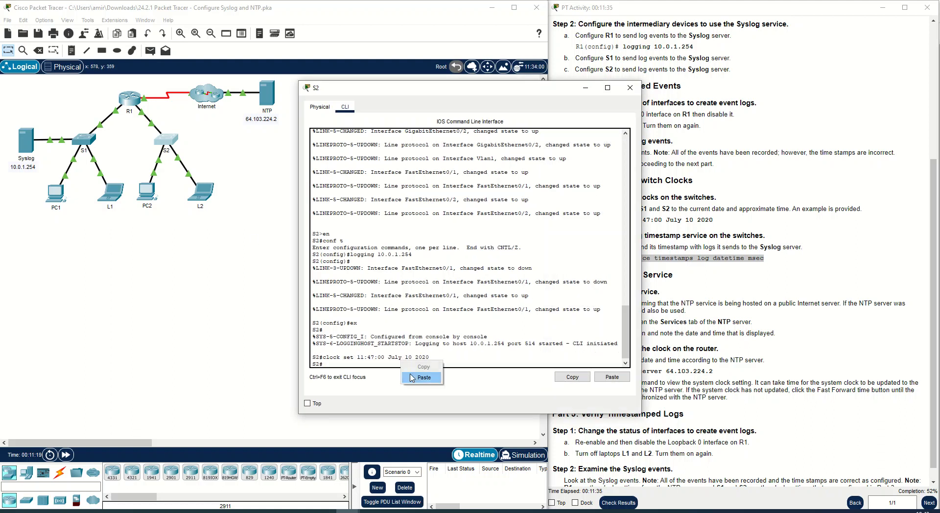
{"action": "key", "text": "ctrl+v"}
{"action": "key", "text": "Return"}
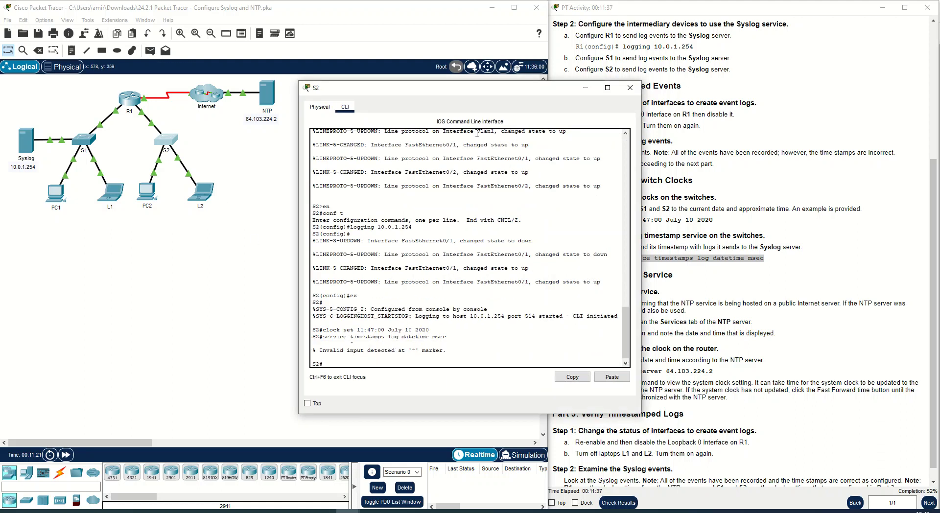
Enter global configuration mode on S2 with conf t and run service timestamps log datetime msec.
{"action": "left_click_drag", "start_coordinate": [480, 86], "coordinate": [328, 109]}
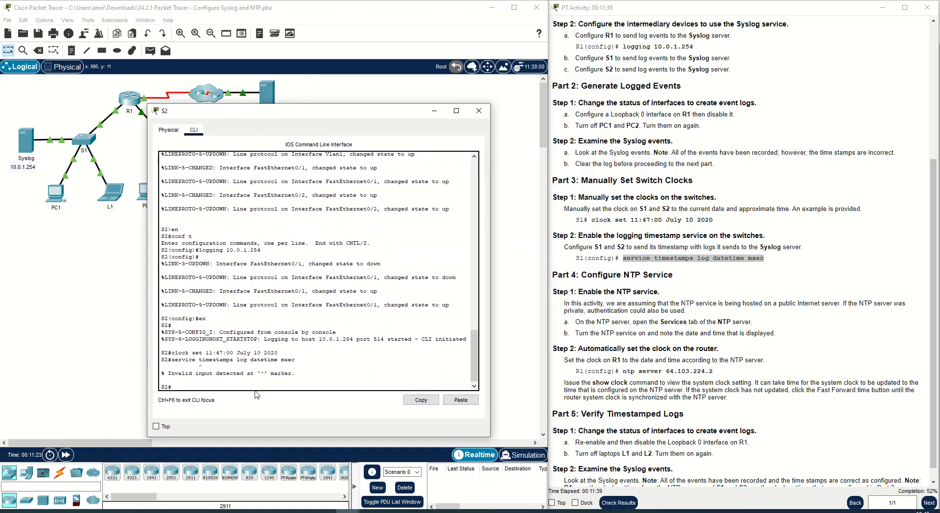
{"action": "type", "text": "conf t"}
{"action": "key", "text": "Return"}
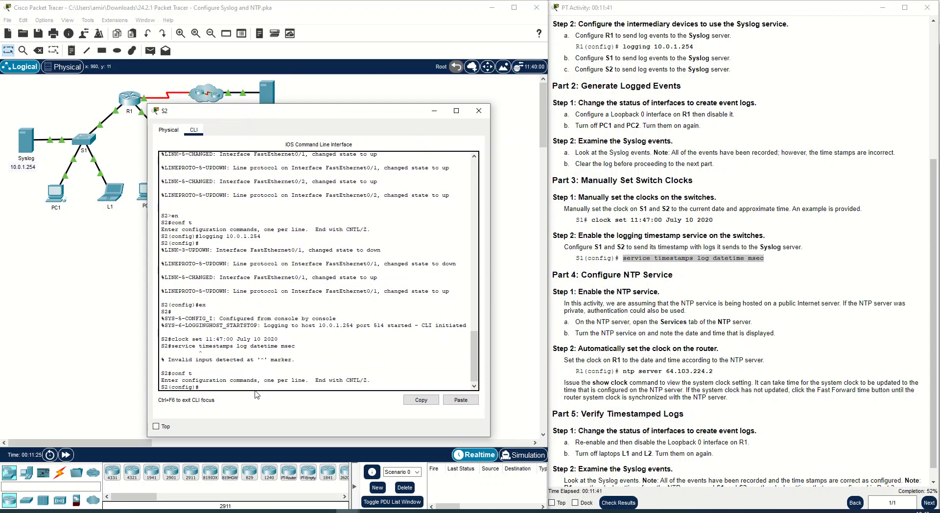
{"action": "key", "text": "ctrl+v"}
{"action": "key", "text": "Return"}
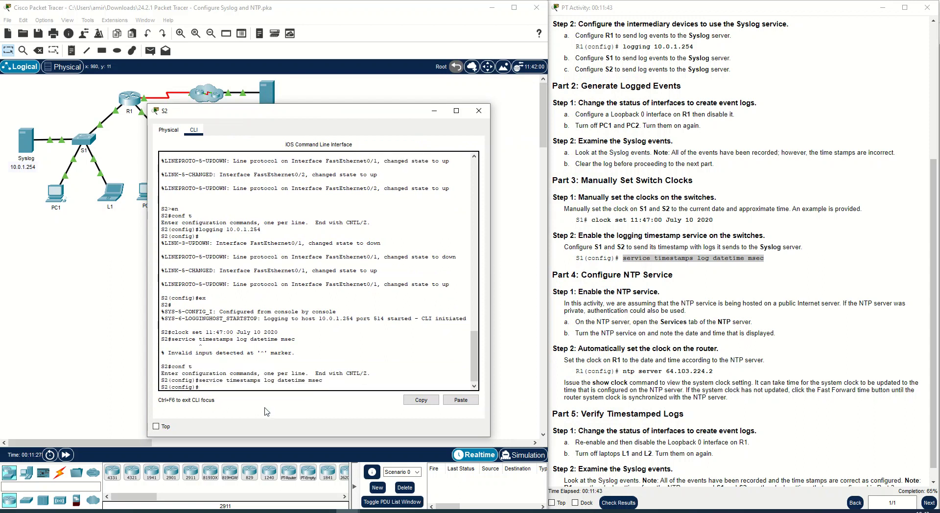
Enter global configuration mode on S1 with conf t and run service timestamps log datetime msec.
{"action": "left_click", "coordinate": [86, 140]}
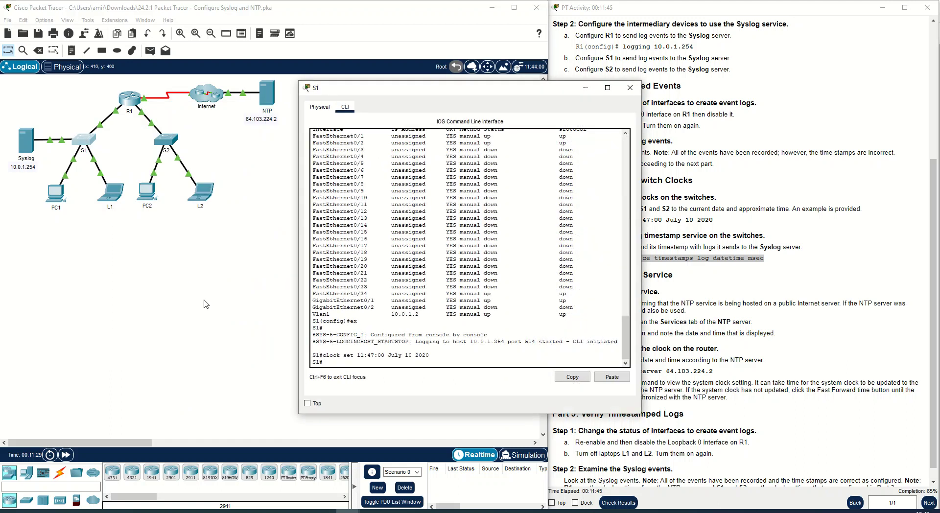
{"action": "type", "text": "conf t"}
{"action": "key", "text": "Return"}
{"action": "right_click", "coordinate": [357, 364]}
{"action": "left_click", "coordinate": [382, 384]}
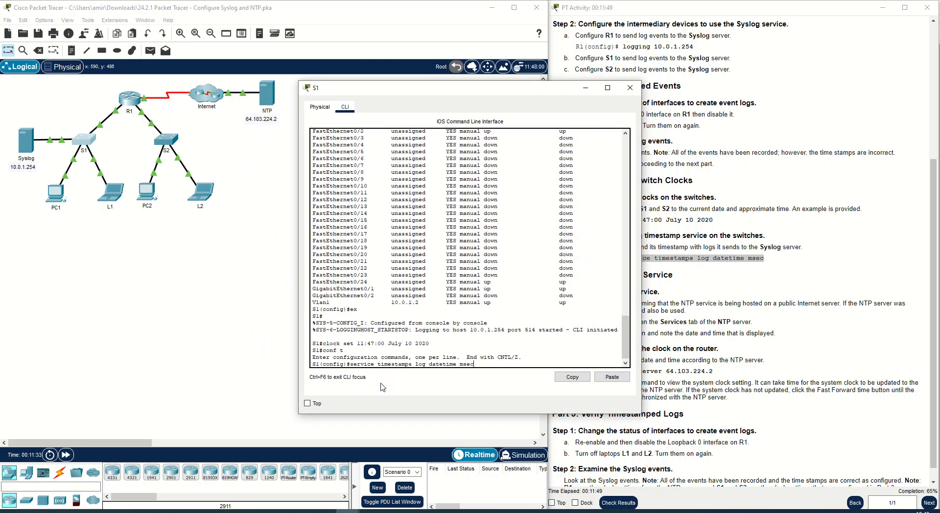
{"action": "key", "text": "Return"}
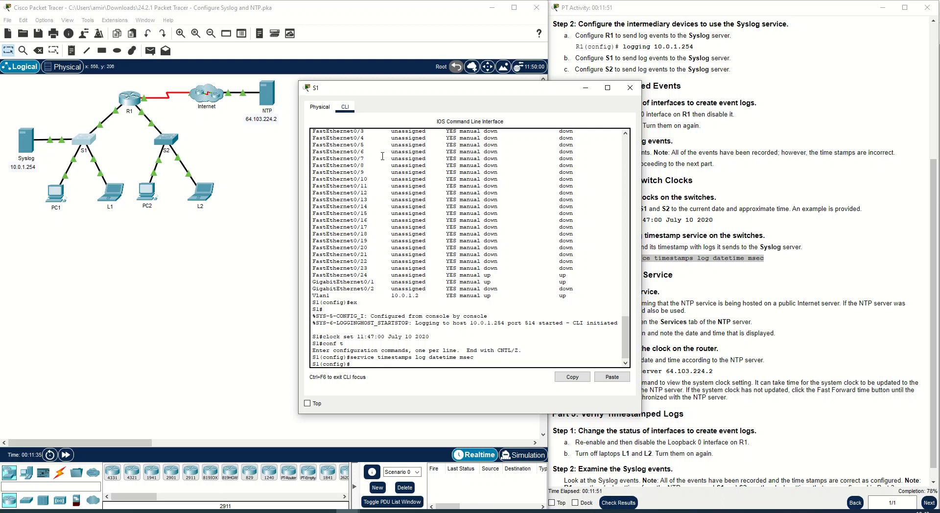
Reopen the Syslog server's SYSLOG service, widen its window and examine the messages of the newly logged events.
{"action": "left_click", "coordinate": [585, 87]}
{"action": "left_click", "coordinate": [26, 140]}
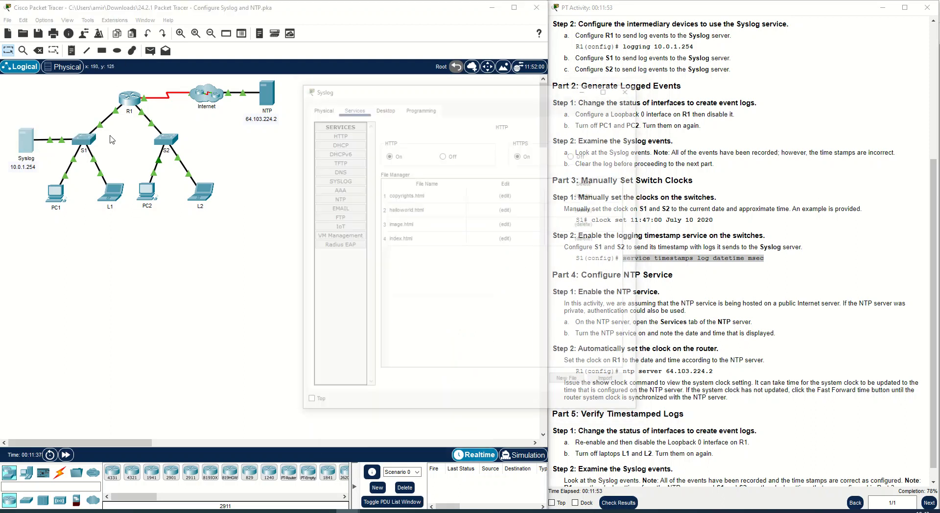
{"action": "left_click", "coordinate": [337, 180]}
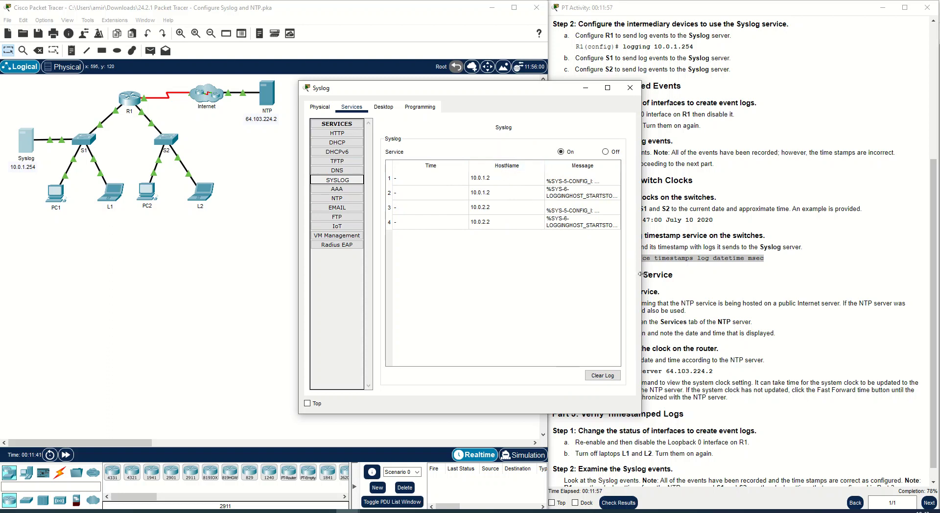
{"action": "left_click_drag", "start_coordinate": [641, 274], "coordinate": [829, 277]}
{"action": "left_click", "coordinate": [696, 182]}
{"action": "left_click", "coordinate": [729, 195]}
{"action": "left_click", "coordinate": [731, 210]}
{"action": "left_click", "coordinate": [731, 222]}
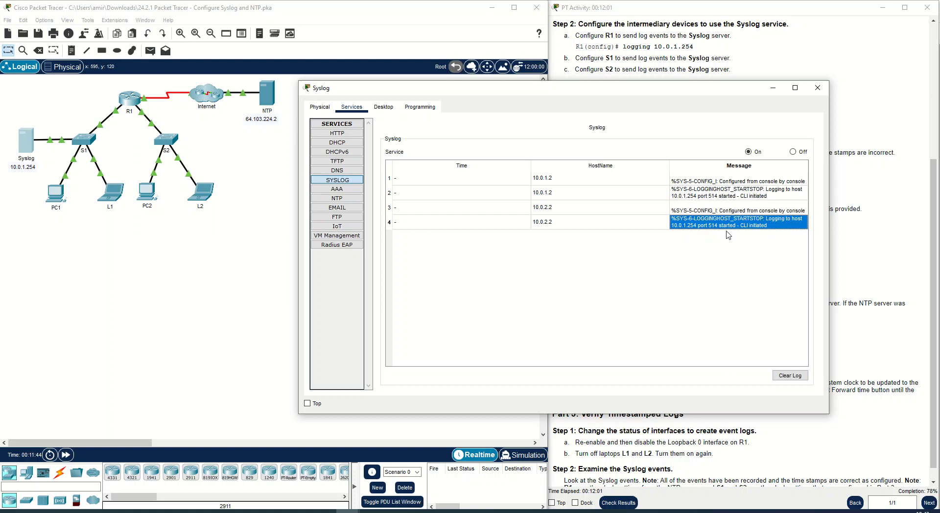
Examine the host names of the logged events on the Syslog server, and minimize its window to continue with the instructions.
{"action": "left_click", "coordinate": [555, 182]}
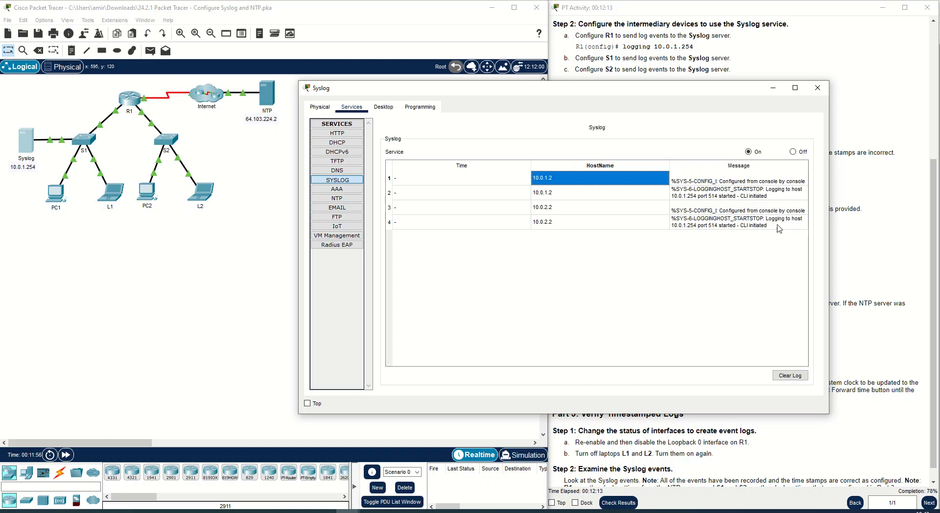
{"action": "left_click", "coordinate": [773, 88]}
{"action": "scroll", "coordinate": [697, 261], "scroll_direction": "down", "scroll_amount": 1}
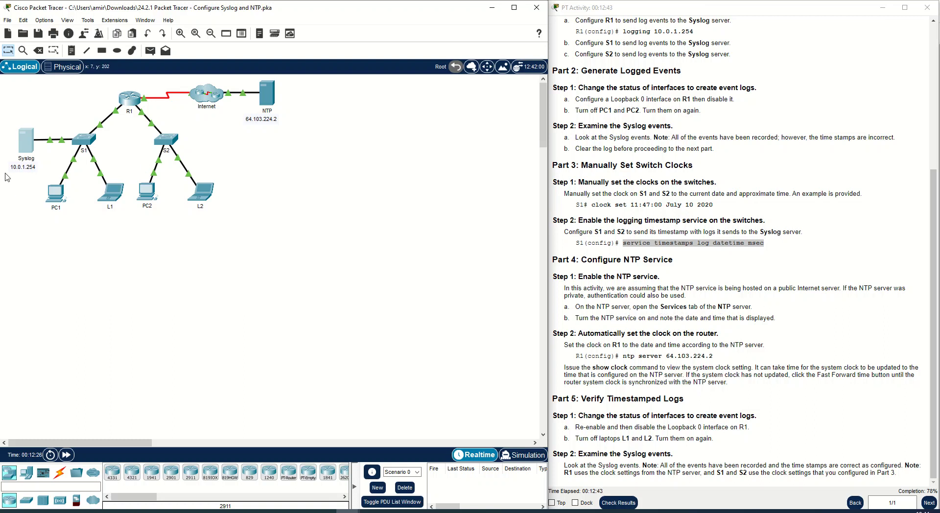
Turn on the NTP service on the NTP server and move its window clear of the instructions.
{"action": "left_click", "coordinate": [267, 97]}
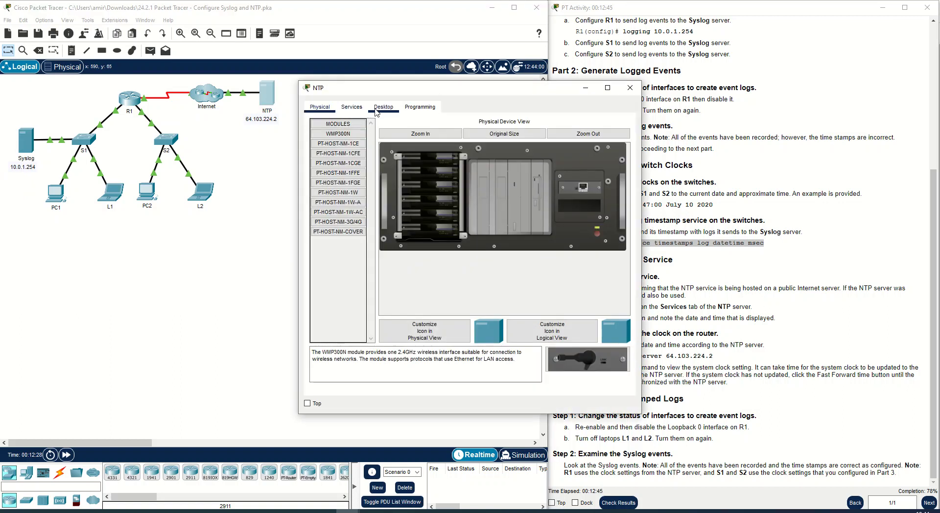
{"action": "left_click", "coordinate": [351, 106]}
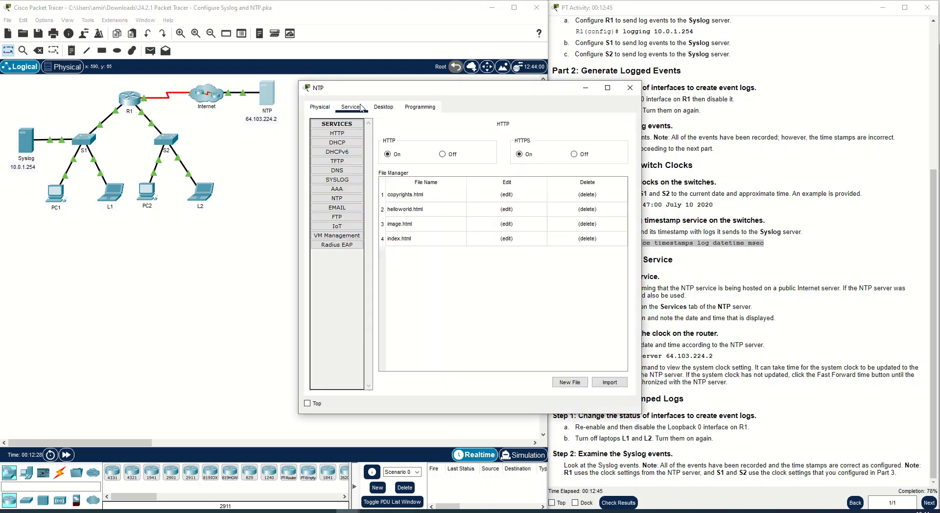
{"action": "left_click", "coordinate": [341, 198]}
{"action": "left_click", "coordinate": [507, 141]}
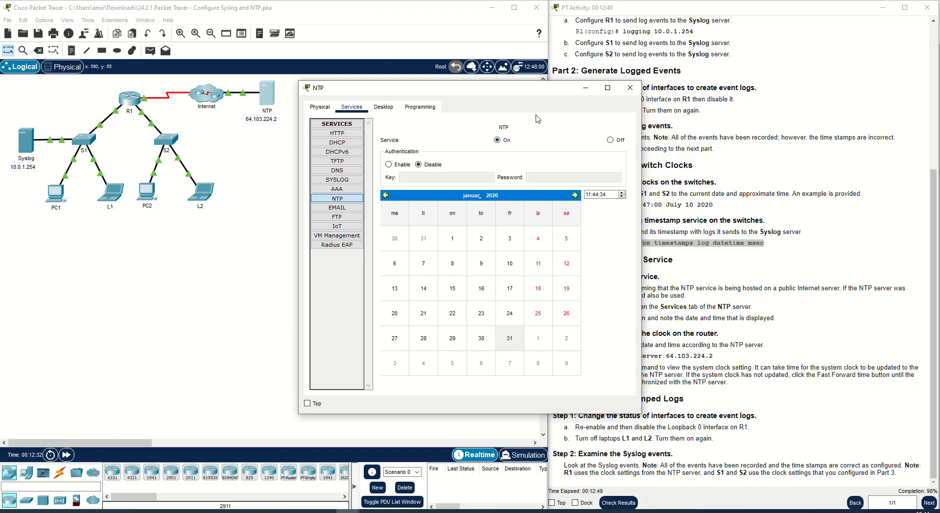
{"action": "left_click_drag", "start_coordinate": [538, 90], "coordinate": [367, 81]}
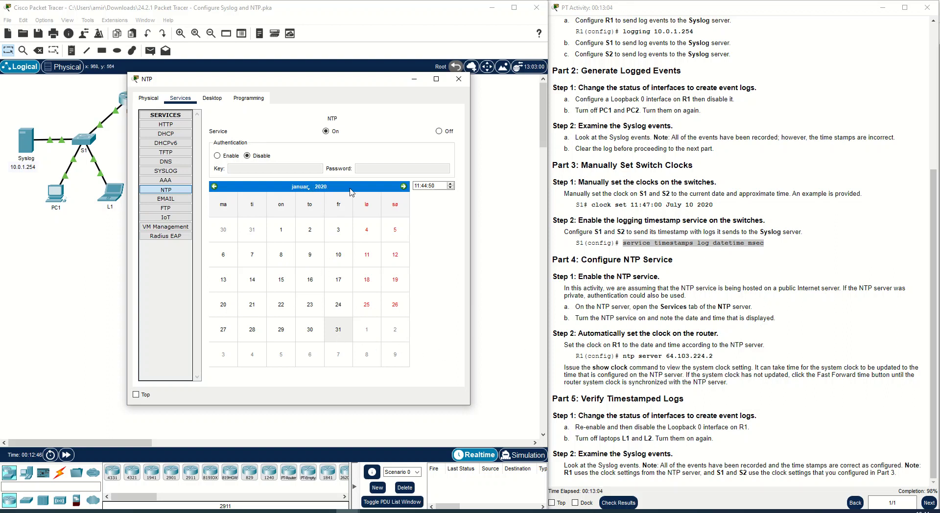
Set the NTP server's date to 5 August 2022 and the hour of its clock to 10.
{"action": "left_click", "coordinate": [404, 187]}
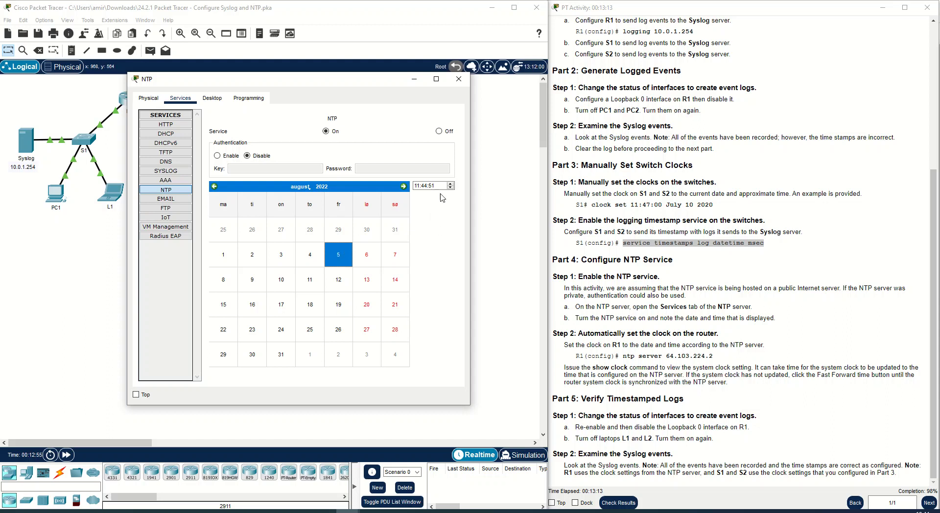
{"action": "left_click", "coordinate": [418, 186]}
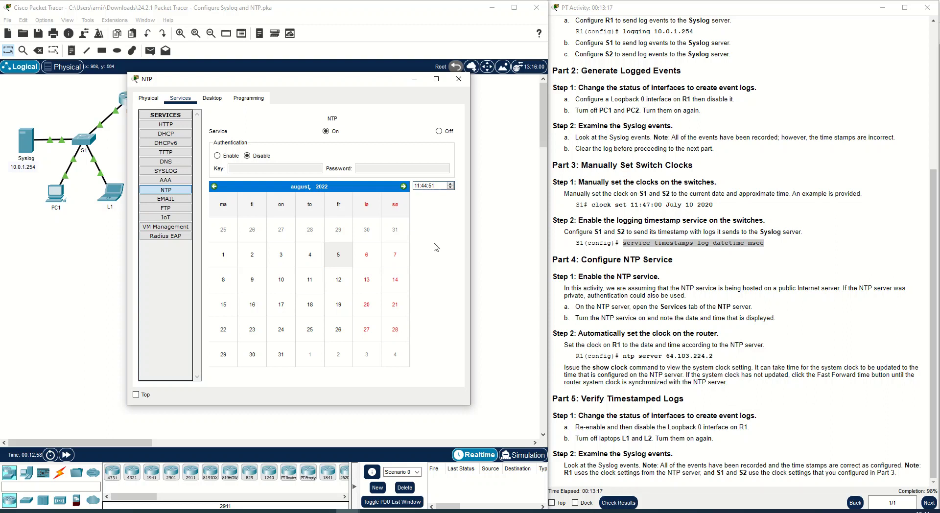
{"action": "left_click", "coordinate": [451, 188]}
{"action": "left_click", "coordinate": [451, 189]}
{"action": "left_click", "coordinate": [451, 189]}
{"action": "left_click", "coordinate": [218, 156]}
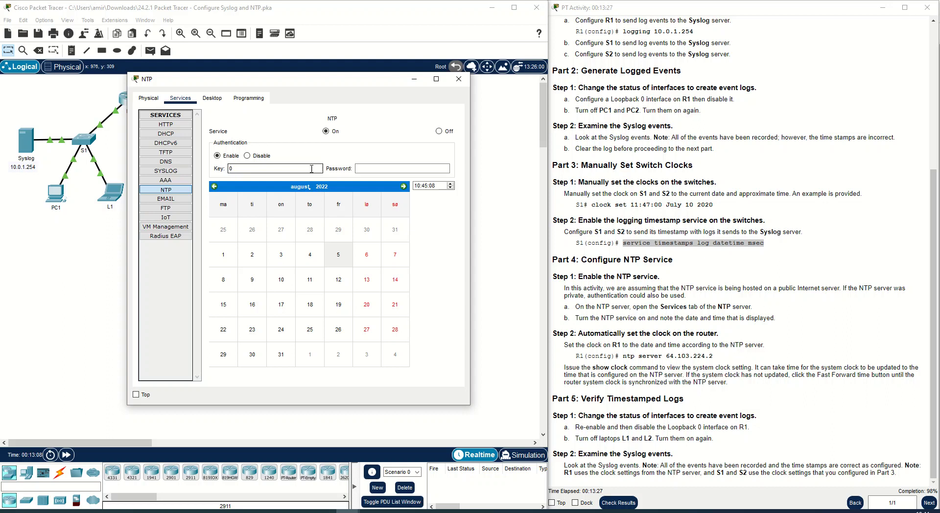
{"action": "left_click", "coordinate": [231, 168]}
{"action": "left_click", "coordinate": [389, 169]}
{"action": "left_click", "coordinate": [248, 156]}
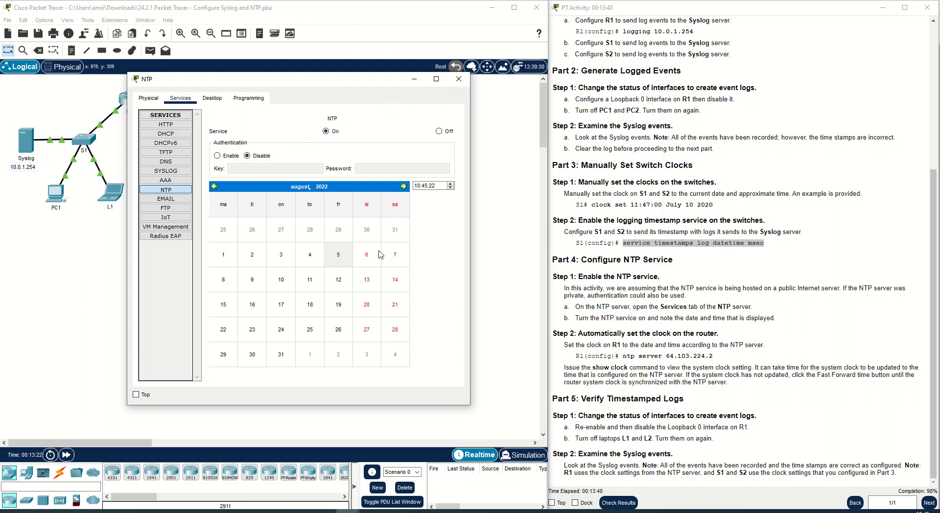
Copy ntp server 64.103.224.2 from the activity instructions and run it in R1's global configuration mode.
{"action": "left_click", "coordinate": [458, 79]}
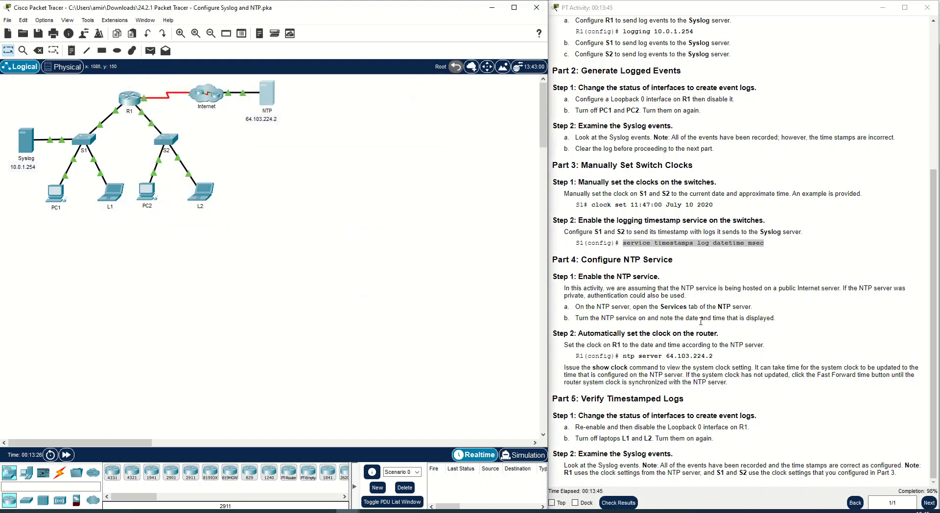
{"action": "left_click_drag", "start_coordinate": [624, 356], "coordinate": [716, 359]}
{"action": "right_click", "coordinate": [711, 356]}
{"action": "left_click", "coordinate": [735, 363]}
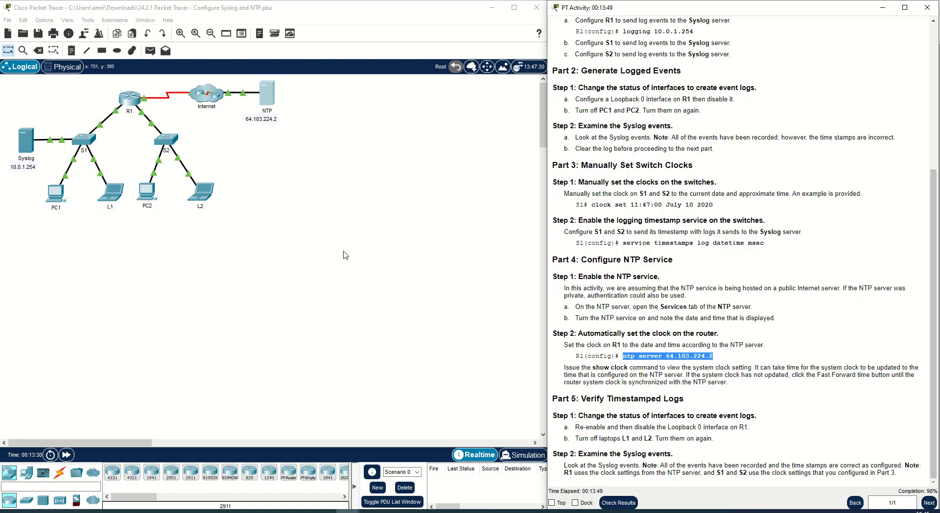
{"action": "left_click", "coordinate": [143, 97]}
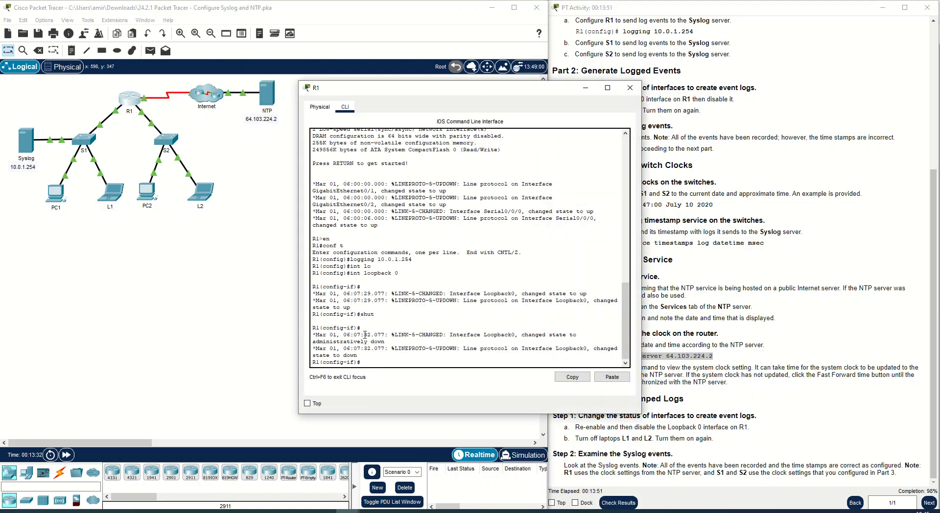
{"action": "type", "text": "ex"}
{"action": "key", "text": "Return"}
{"action": "right_click", "coordinate": [373, 363]}
{"action": "left_click", "coordinate": [397, 380]}
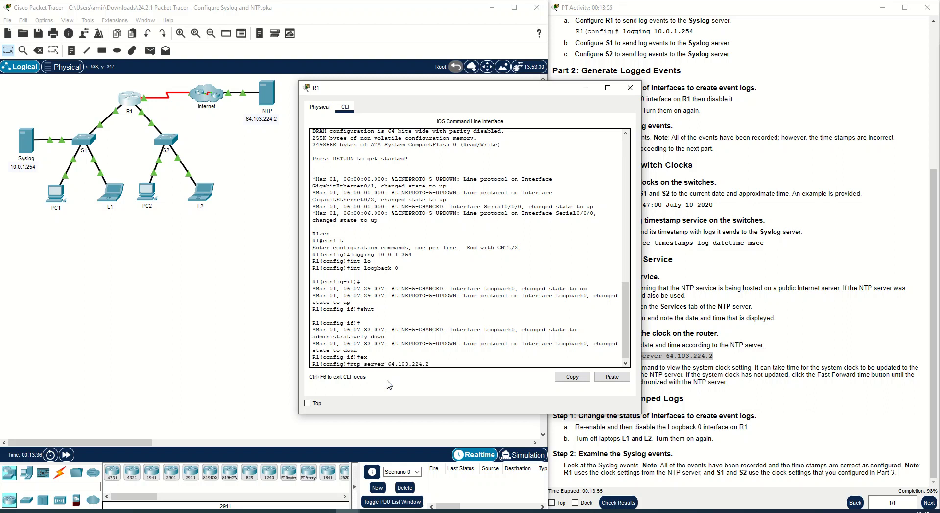
{"action": "key", "text": "Return"}
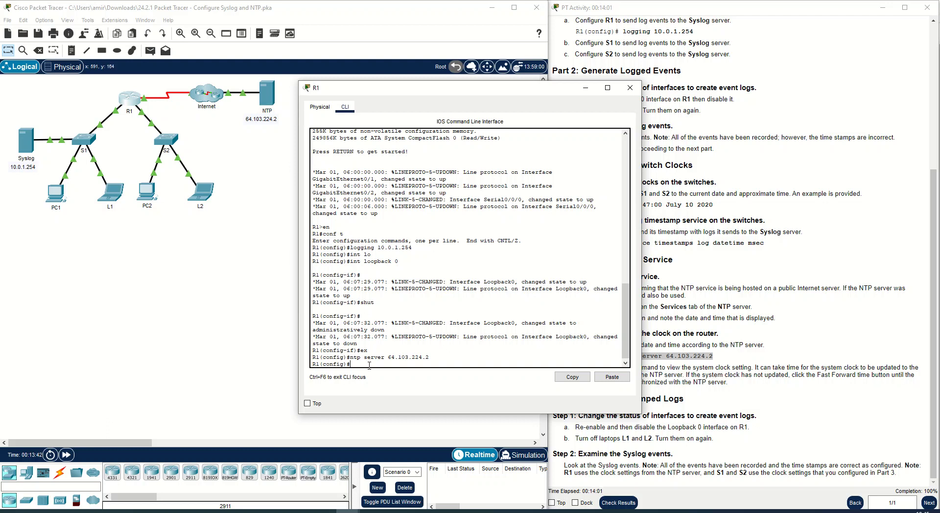
Leave global configuration mode on R1 with ex to return to the privileged EXEC prompt.
{"action": "type", "text": "ex"}
{"action": "key", "text": "Return"}
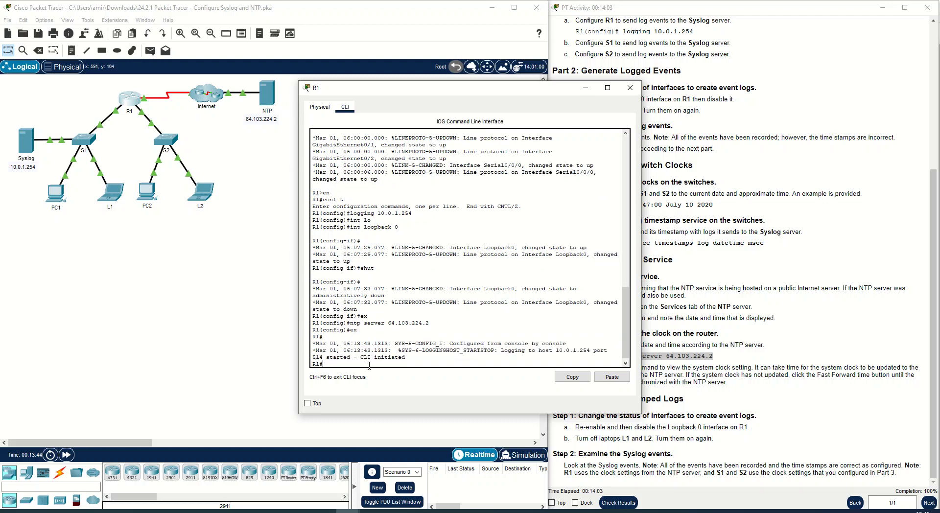
{"action": "key", "text": "Return"}
{"action": "key", "text": "Return"}
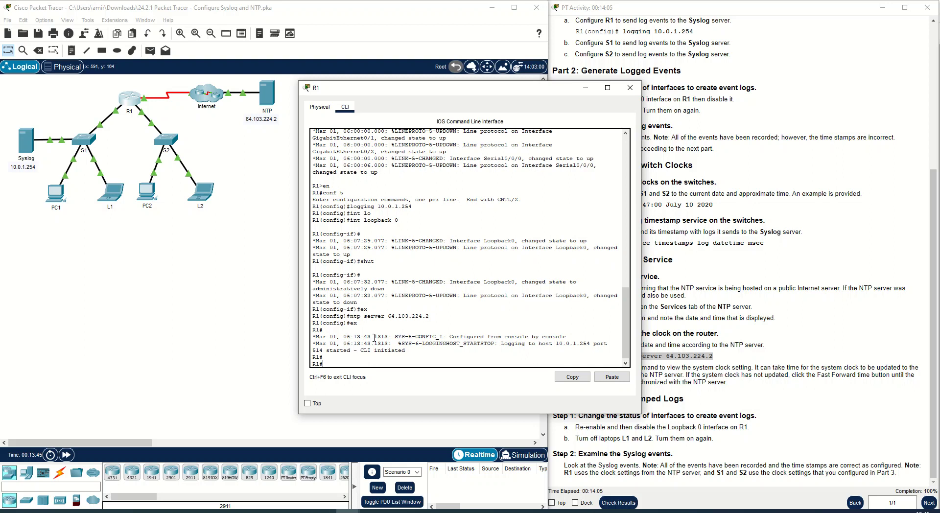
Run show clock on R1 and examine the reported time and date.
{"action": "left_click_drag", "start_coordinate": [491, 88], "coordinate": [328, 107]}
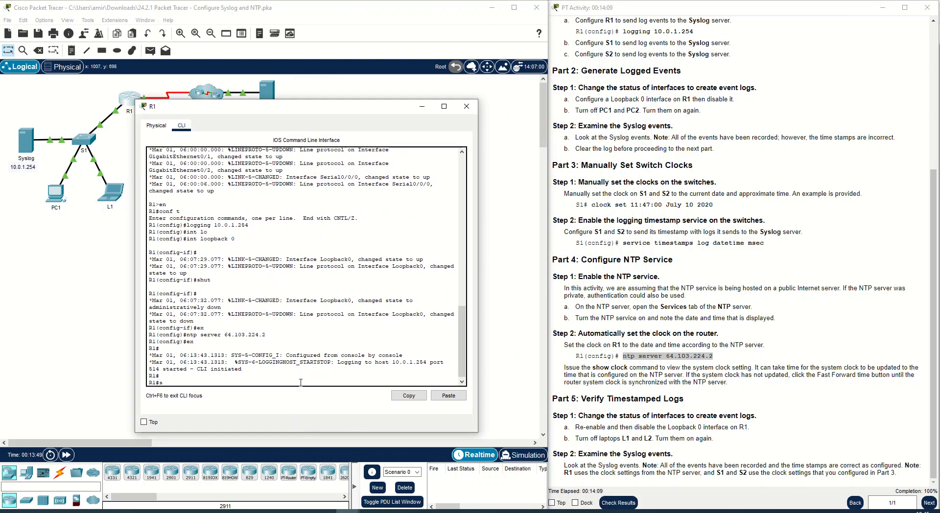
{"action": "type", "text": "show clock"}
{"action": "key", "text": "Return"}
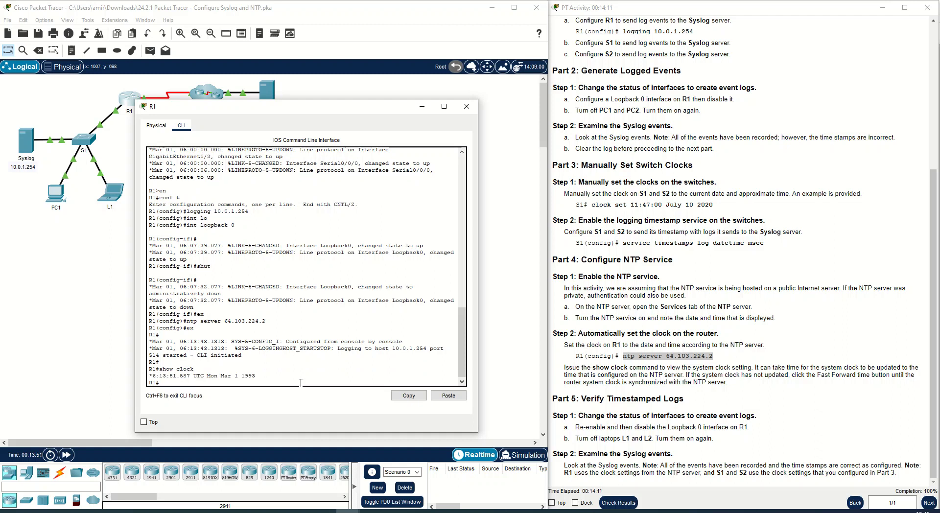
{"action": "left_click_drag", "start_coordinate": [267, 375], "coordinate": [153, 376]}
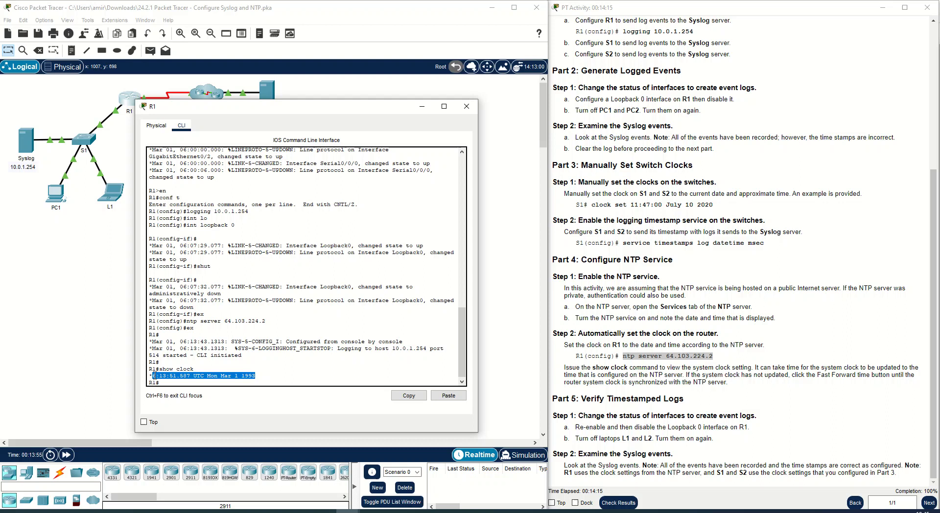
{"action": "left_click", "coordinate": [169, 391]}
{"action": "left_click_drag", "start_coordinate": [260, 376], "coordinate": [150, 377]}
{"action": "left_click", "coordinate": [273, 374]}
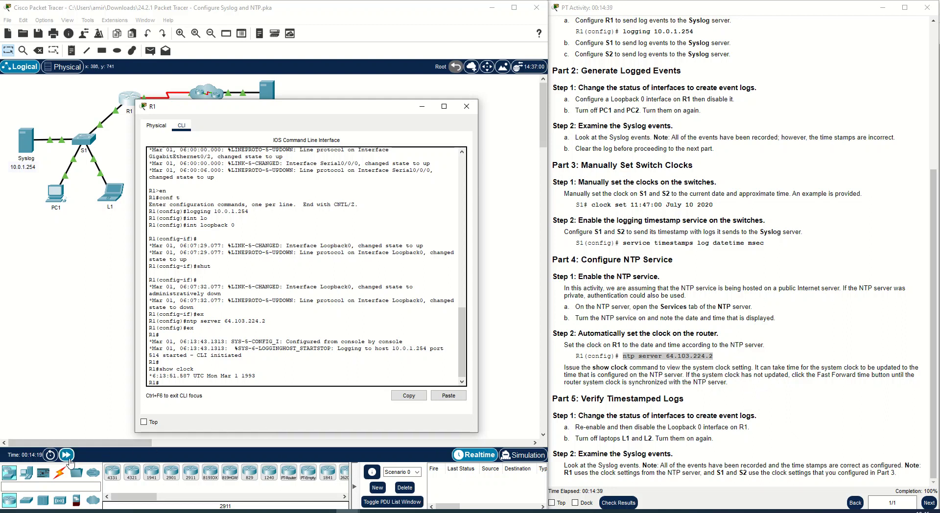
Fast-forward the simulation time repeatedly so R1 can synchronize its clock with the NTP server.
{"action": "left_click", "coordinate": [67, 456]}
{"action": "left_click", "coordinate": [68, 457]}
{"action": "left_click", "coordinate": [68, 458]}
{"action": "left_click", "coordinate": [68, 458]}
{"action": "left_click", "coordinate": [68, 458]}
{"action": "left_click", "coordinate": [68, 457]}
{"action": "left_click", "coordinate": [68, 458]}
{"action": "left_click", "coordinate": [68, 457]}
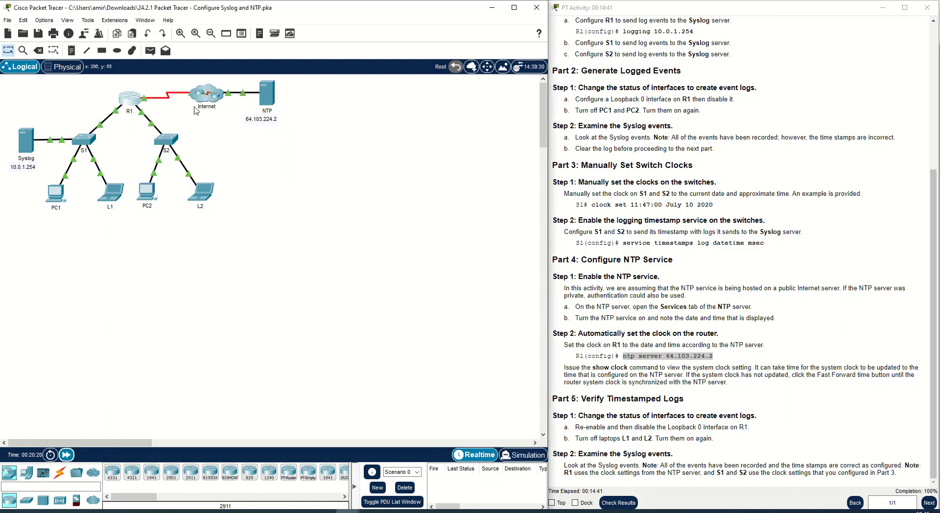
Reopen R1's command line, repeat show clock to check the clock against the NTP server, and close the window.
{"action": "left_click", "coordinate": [137, 96]}
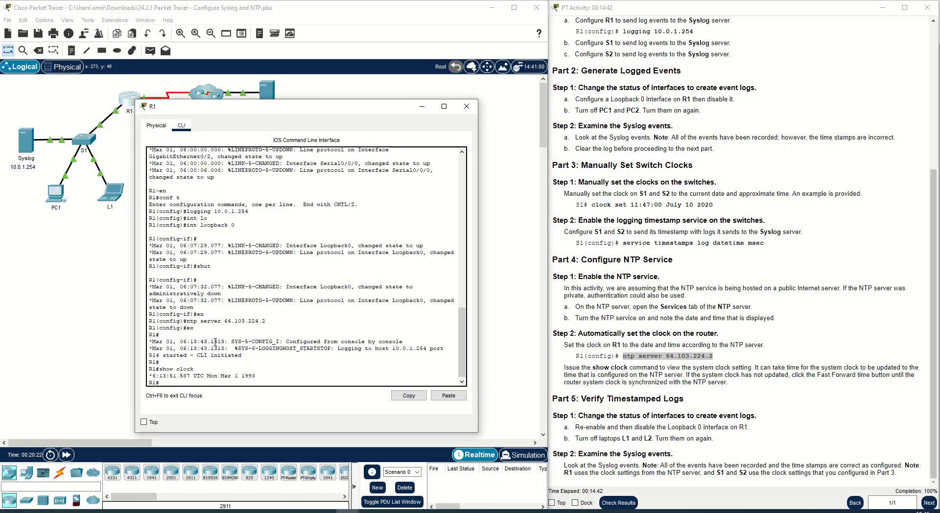
{"action": "key", "text": "Up"}
{"action": "key", "text": "Return"}
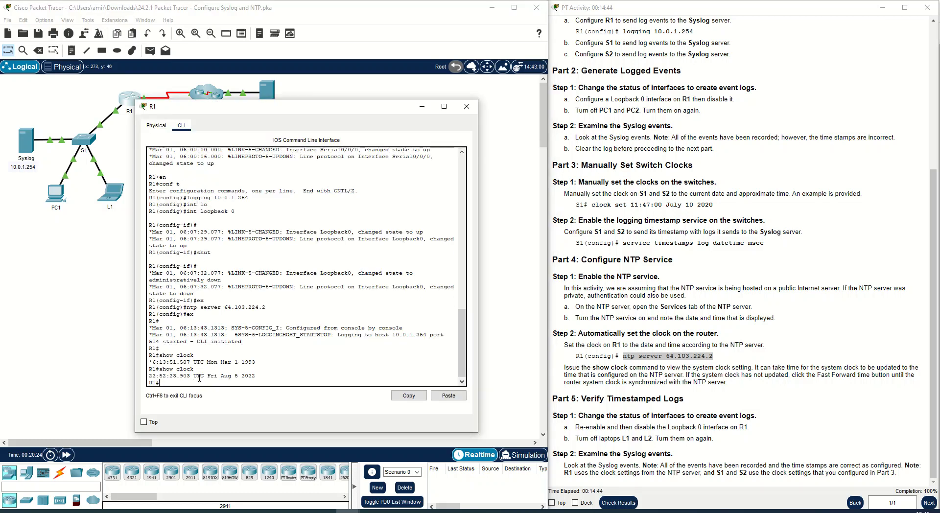
{"action": "left_click_drag", "start_coordinate": [260, 376], "coordinate": [225, 378]}
{"action": "left_click_drag", "start_coordinate": [150, 373], "coordinate": [257, 373]}
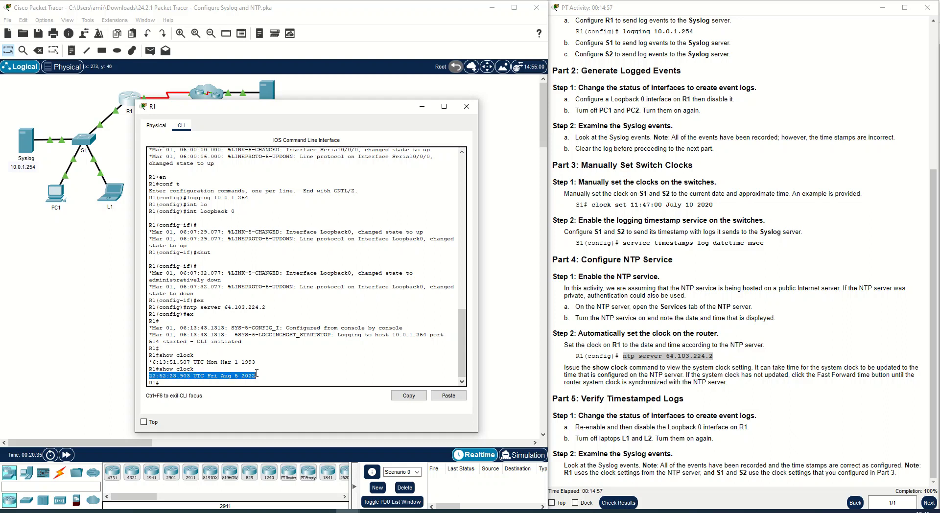
{"action": "left_click", "coordinate": [258, 375]}
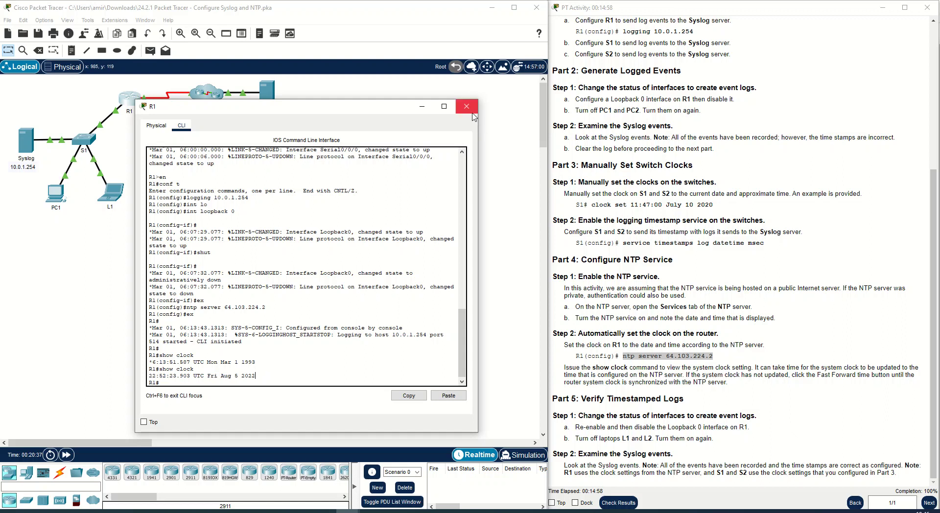
{"action": "left_click", "coordinate": [686, 387]}
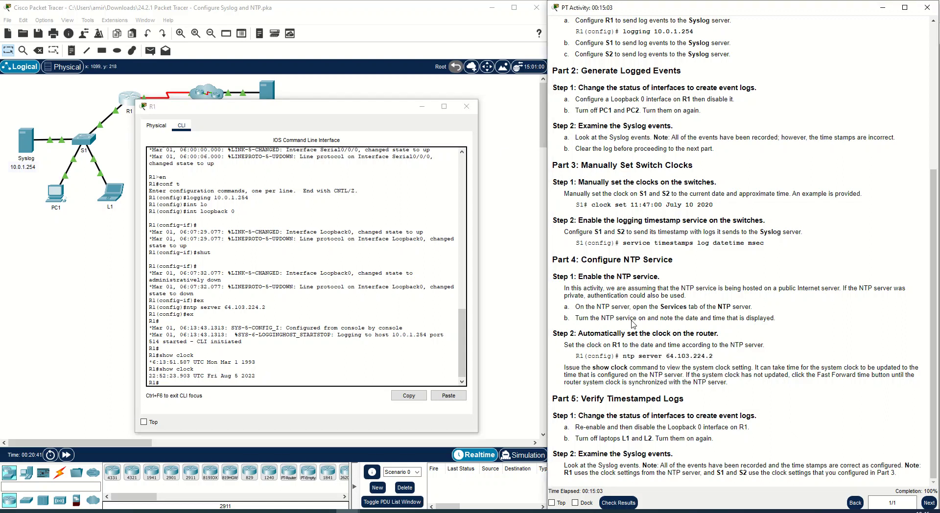
{"action": "left_click", "coordinate": [466, 106]}
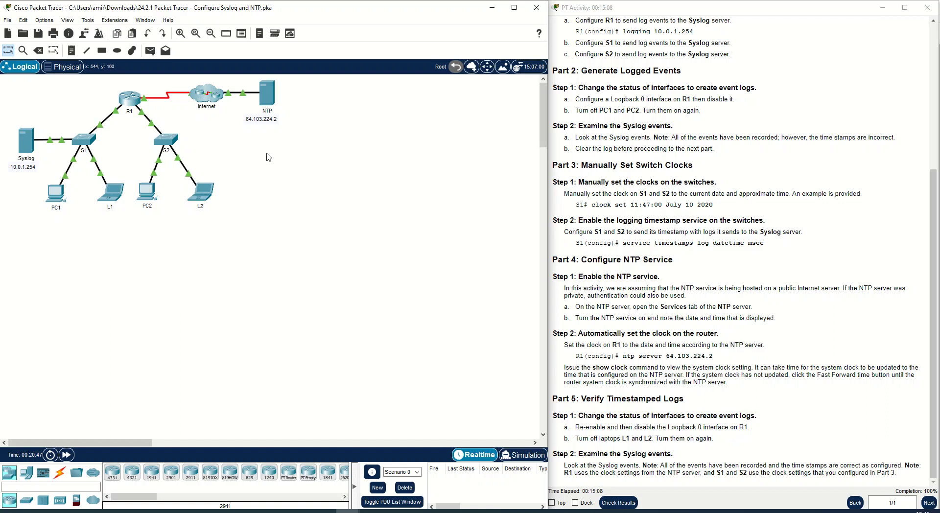
Re-enable R1's Loopback 0 interface from its command line with conf t, int loopback 0 and no shut.
{"action": "left_click", "coordinate": [128, 99]}
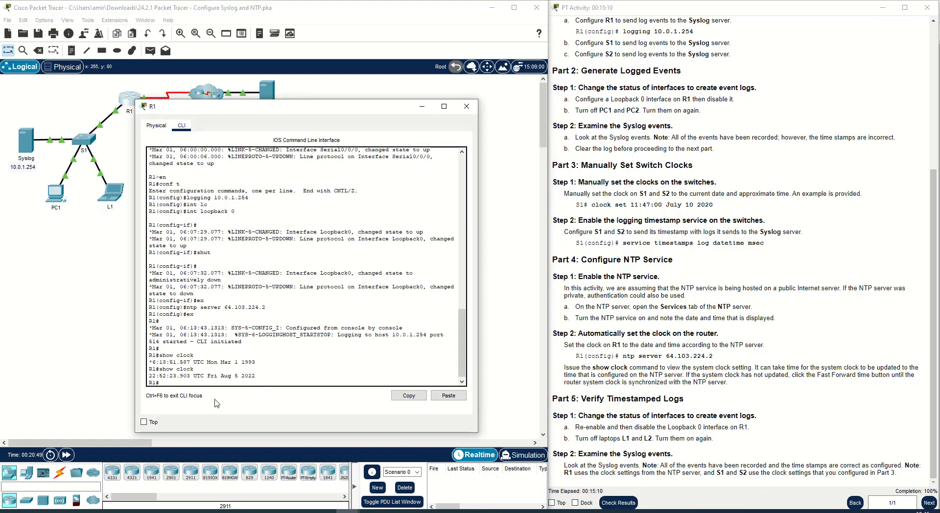
{"action": "type", "text": "conf t"}
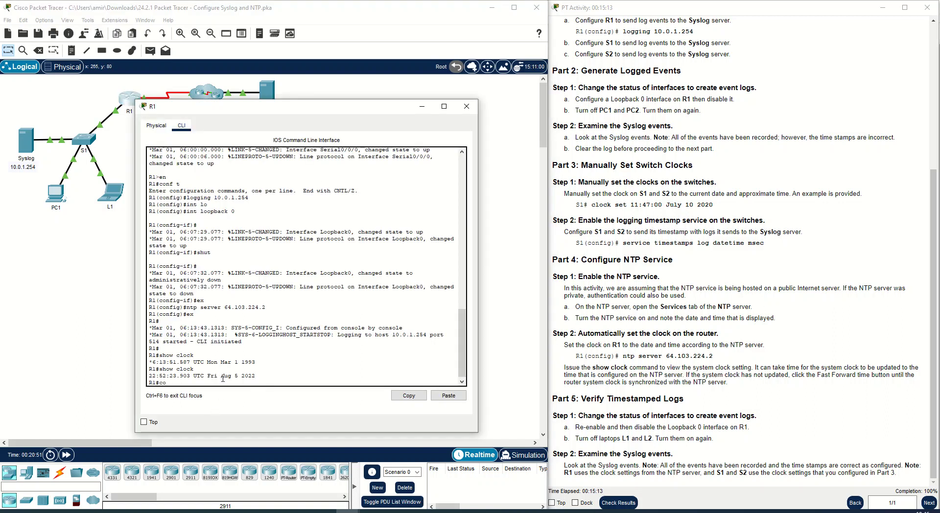
{"action": "key", "text": "Return"}
{"action": "key", "text": "Up"}
{"action": "key", "text": "Up"}
{"action": "key", "text": "Up"}
{"action": "key", "text": "Up"}
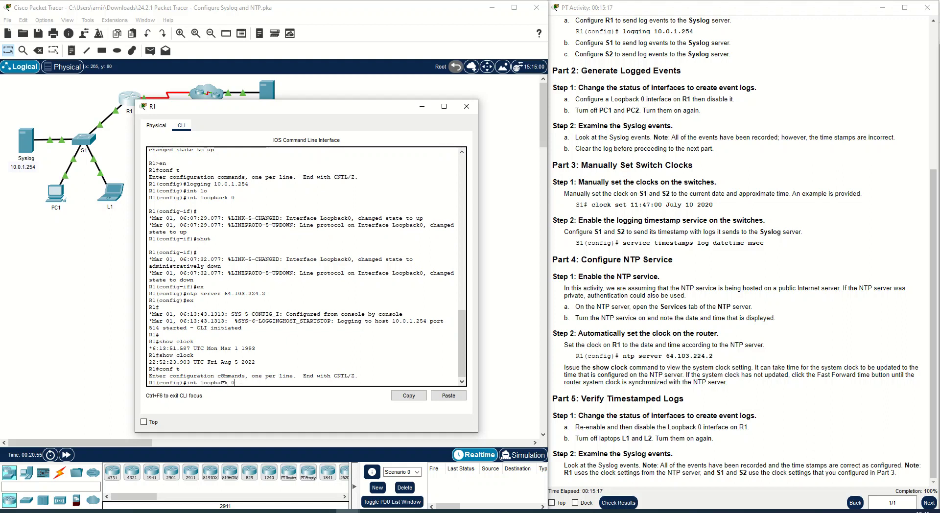
{"action": "key", "text": "Return"}
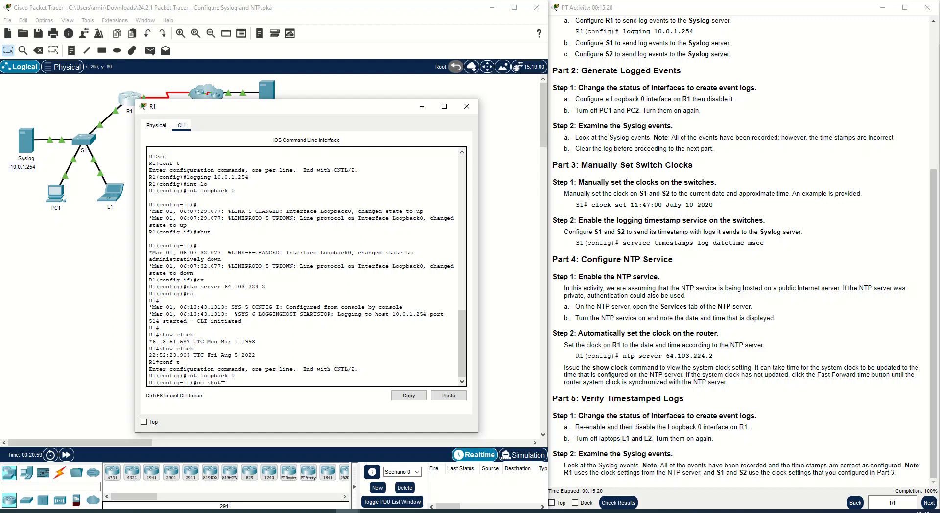
{"action": "type", "text": "no shut"}
{"action": "key", "text": "Return"}
{"action": "key", "text": "Return"}
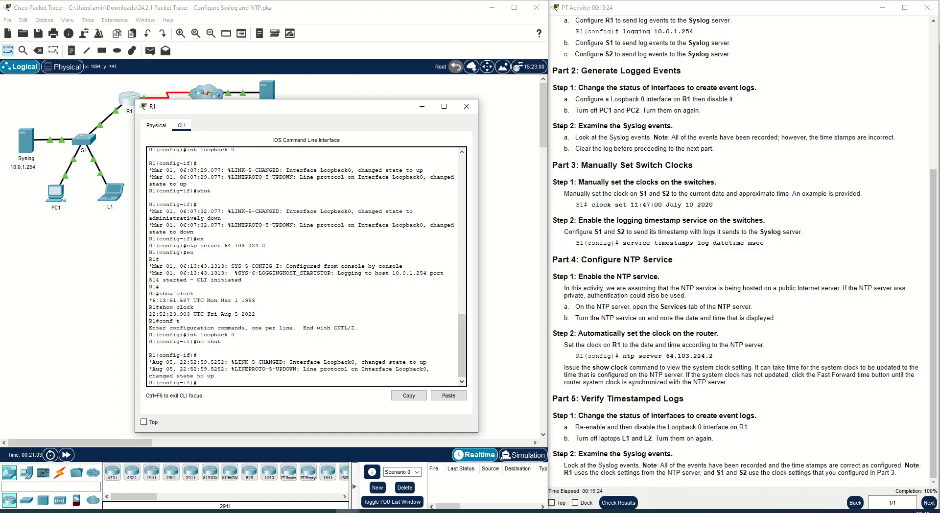
Disable R1's Loopback 0 interface again with shut and close the R1 window.
{"action": "type", "text": "shut"}
{"action": "key", "text": "Return"}
{"action": "key", "text": "Return"}
{"action": "key", "text": "Return"}
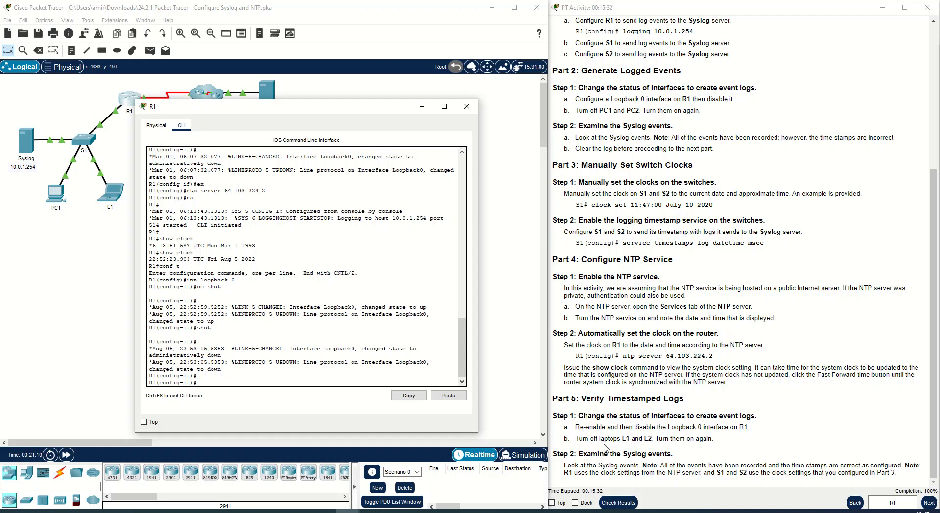
{"action": "left_click", "coordinate": [466, 106]}
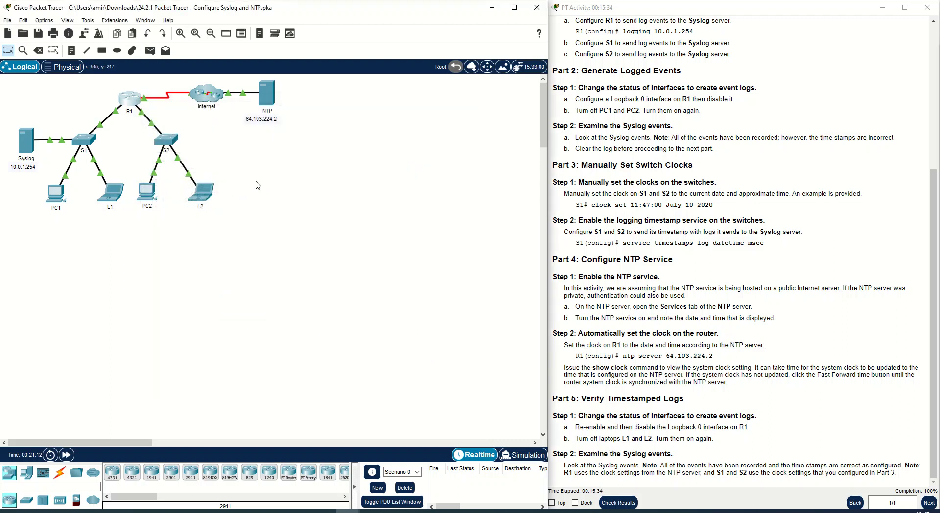
Power laptops L2 and L1 off and on again from their physical device views, then close L1's window.
{"action": "left_click", "coordinate": [212, 189]}
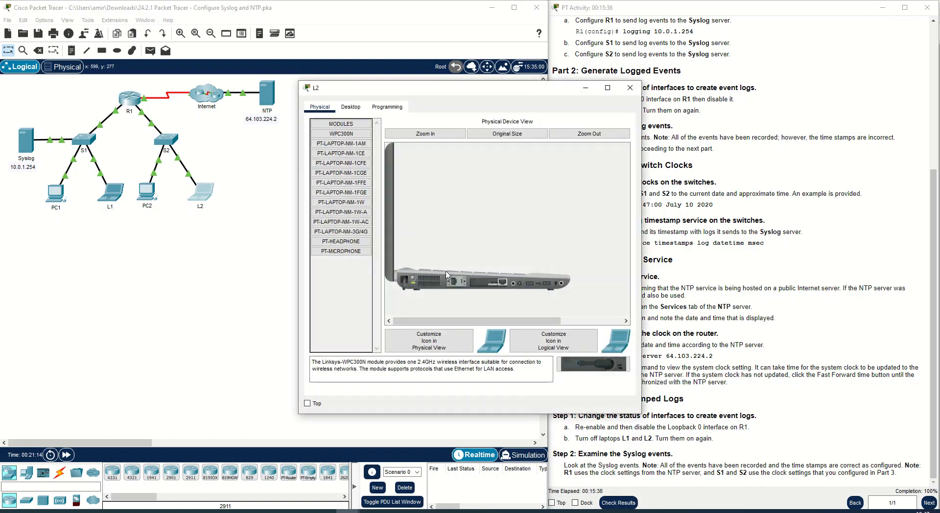
{"action": "left_click", "coordinate": [413, 279]}
{"action": "left_click", "coordinate": [413, 278]}
{"action": "left_click", "coordinate": [103, 195]}
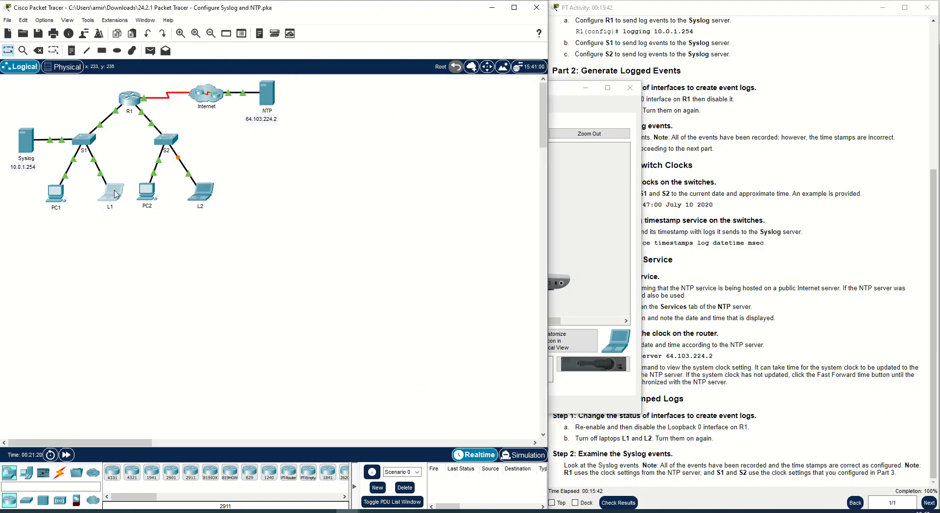
{"action": "left_click", "coordinate": [413, 281]}
{"action": "left_click", "coordinate": [414, 281]}
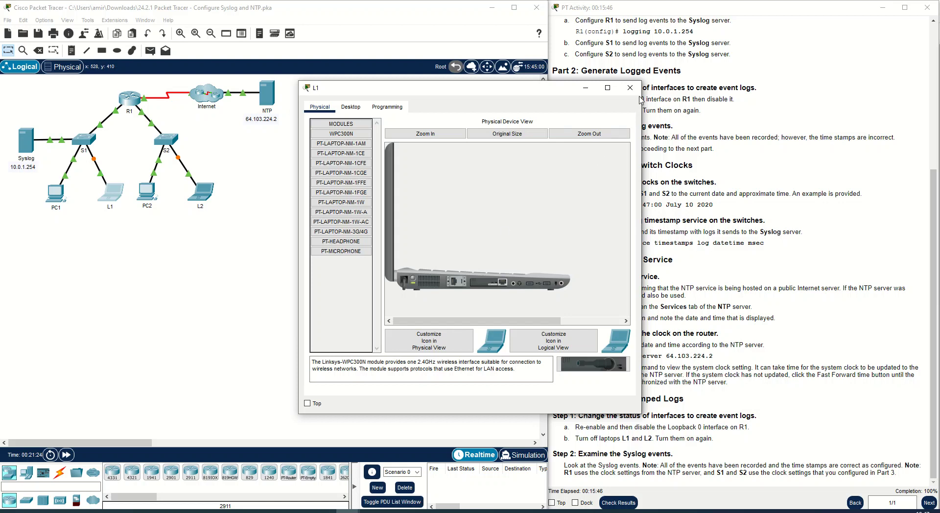
{"action": "left_click", "coordinate": [630, 87]}
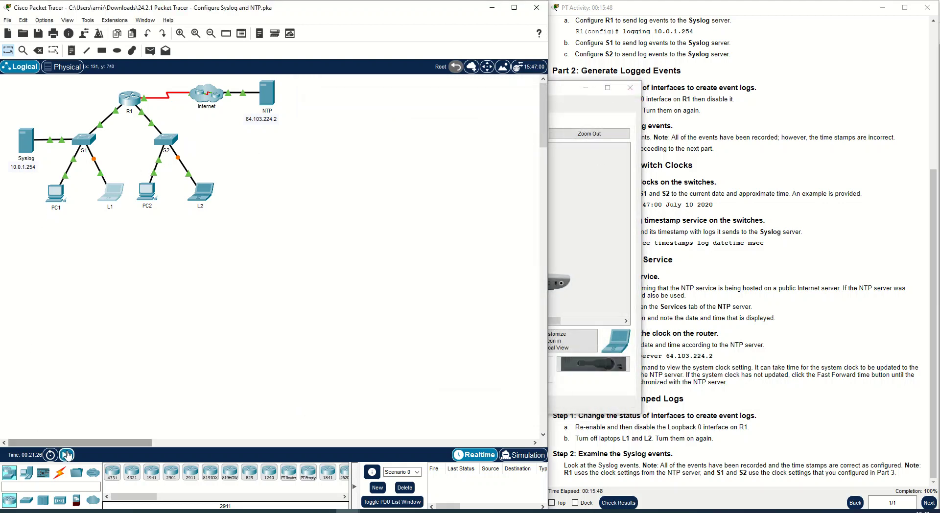
Fast-forward the simulation time so the links to L1 and L2 come up, and close L2's window.
{"action": "left_click", "coordinate": [66, 455]}
{"action": "left_click", "coordinate": [66, 455]}
{"action": "left_click", "coordinate": [66, 455]}
{"action": "left_click", "coordinate": [595, 234]}
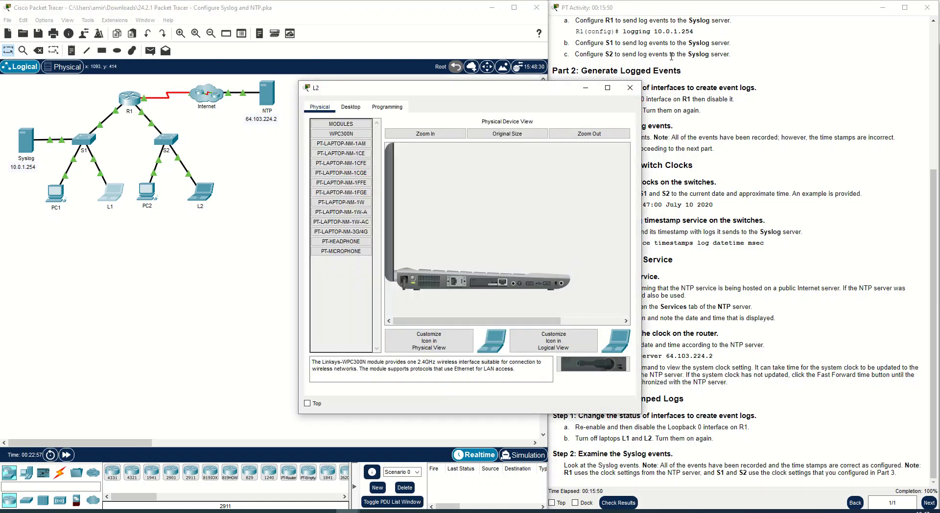
{"action": "left_click", "coordinate": [630, 88]}
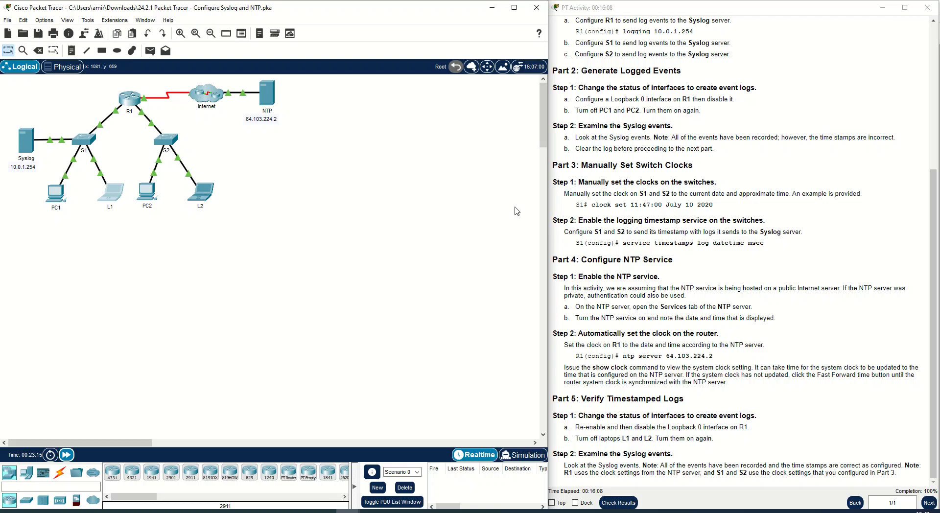
Examine the timestamps and host names of the R1, S1 and S2 events in the Syslog server's log, then minimize its window.
{"action": "left_click", "coordinate": [29, 144]}
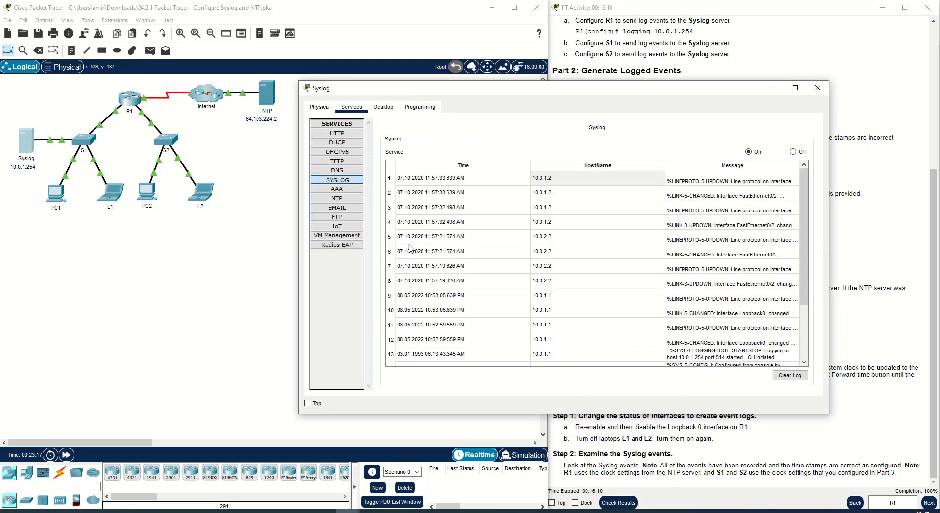
{"action": "left_click_drag", "start_coordinate": [804, 235], "coordinate": [831, 287]}
{"action": "left_click", "coordinate": [598, 178]}
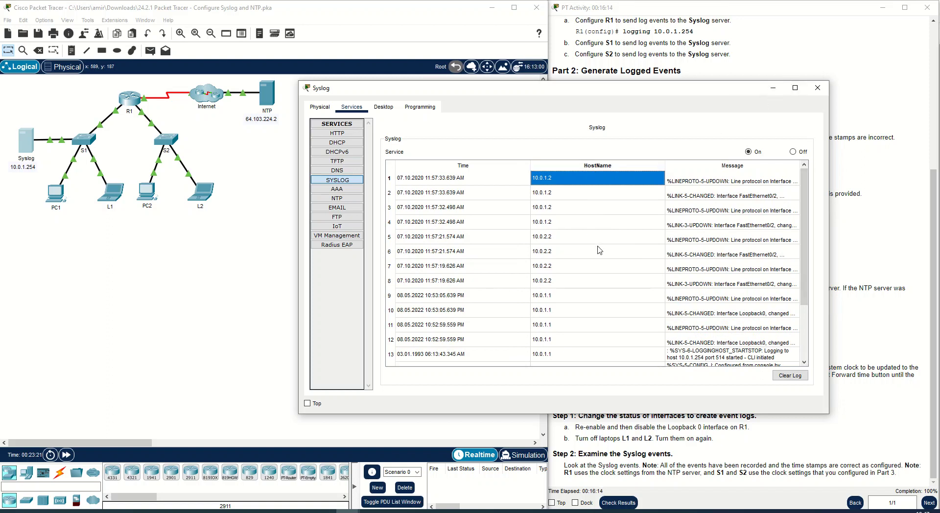
{"action": "left_click_drag", "start_coordinate": [805, 265], "coordinate": [815, 216]}
{"action": "left_click", "coordinate": [402, 341]}
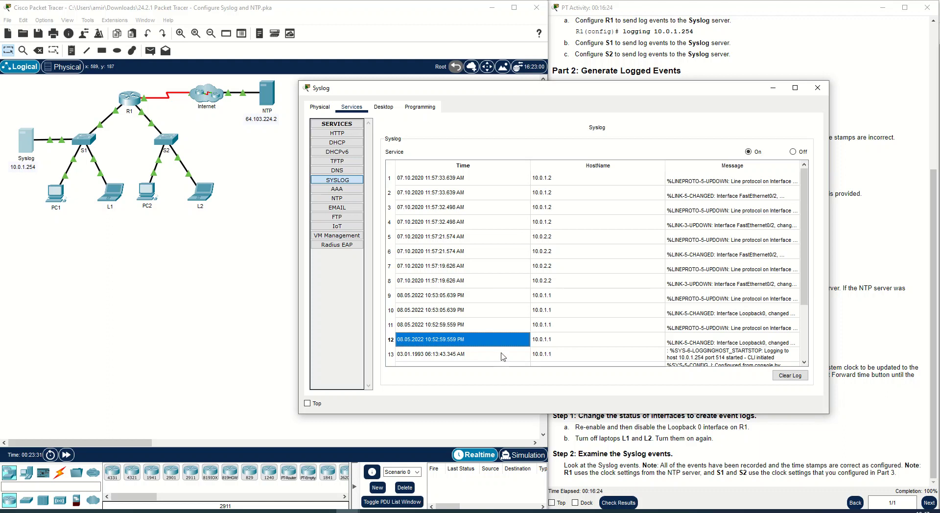
{"action": "left_click_drag", "start_coordinate": [473, 326], "coordinate": [469, 304]}
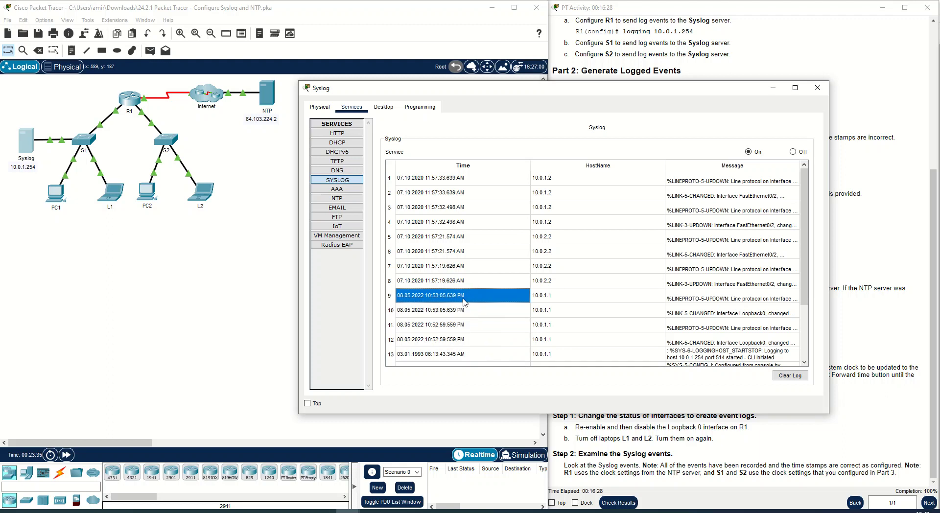
{"action": "left_click", "coordinate": [450, 280]}
{"action": "left_click_drag", "start_coordinate": [439, 187], "coordinate": [424, 311]}
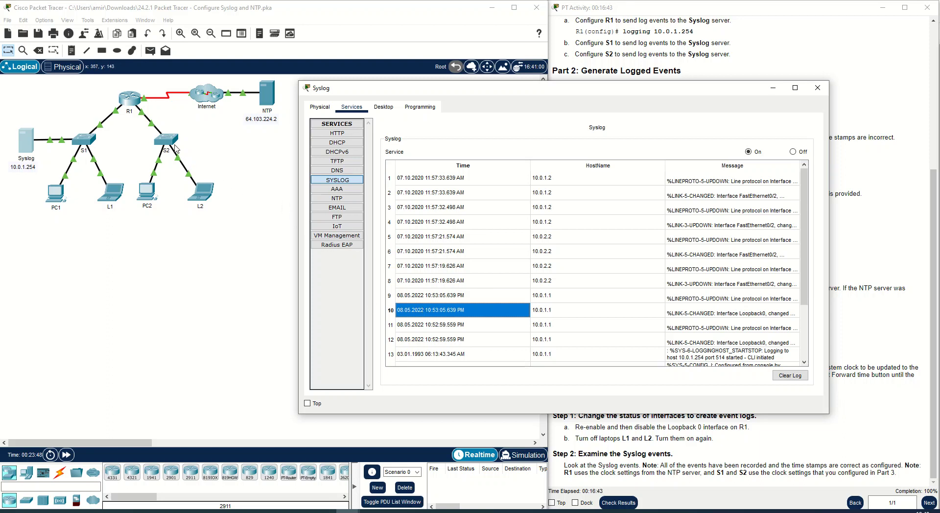
{"action": "left_click", "coordinate": [773, 89]}
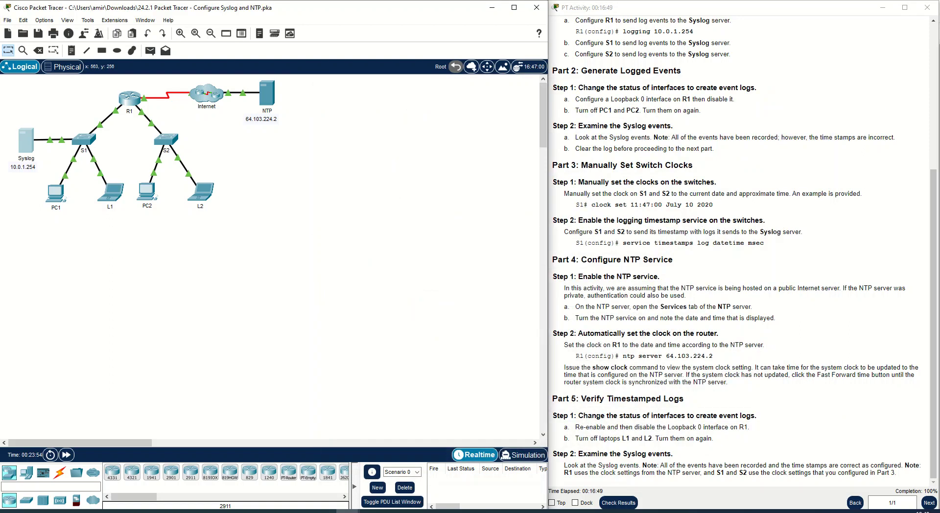
Copy the command ntp server 64.103.224.2 from Part 4, Step 2 of the activity instructions.
{"action": "scroll", "coordinate": [679, 416], "scroll_direction": "up", "scroll_amount": 1}
{"action": "left_click_drag", "start_coordinate": [714, 386], "coordinate": [621, 390]}
{"action": "right_click", "coordinate": [624, 389]}
{"action": "left_click", "coordinate": [645, 395]}
{"action": "right_click", "coordinate": [648, 385]}
{"action": "left_click", "coordinate": [660, 394]}
Configure S2 to use NTP from its command line with en, conf t and ntp server 64.103.224.2, then close its window.
{"action": "left_click", "coordinate": [167, 145]}
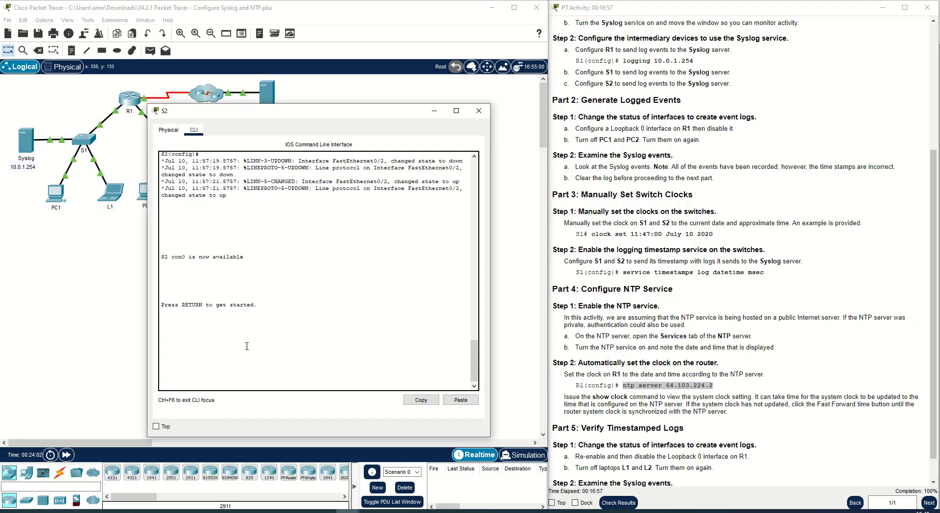
{"action": "key", "text": "Return"}
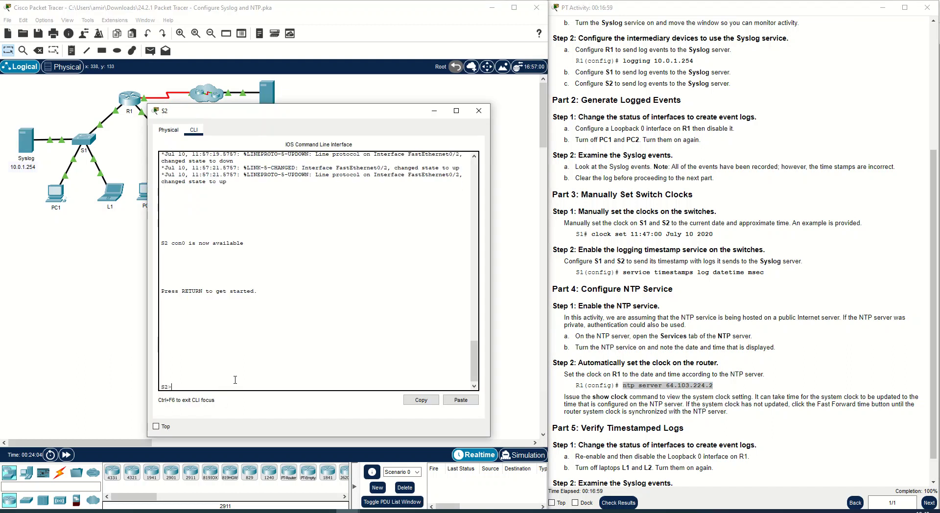
{"action": "right_click", "coordinate": [235, 380]}
{"action": "left_click", "coordinate": [232, 380]}
{"action": "type", "text": "en"}
{"action": "key", "text": "Return"}
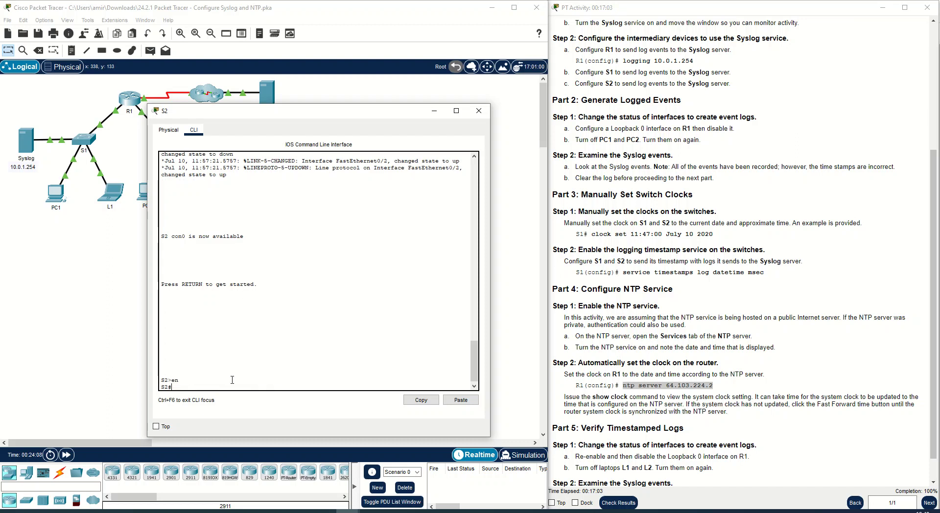
{"action": "type", "text": "conf t"}
{"action": "key", "text": "Return"}
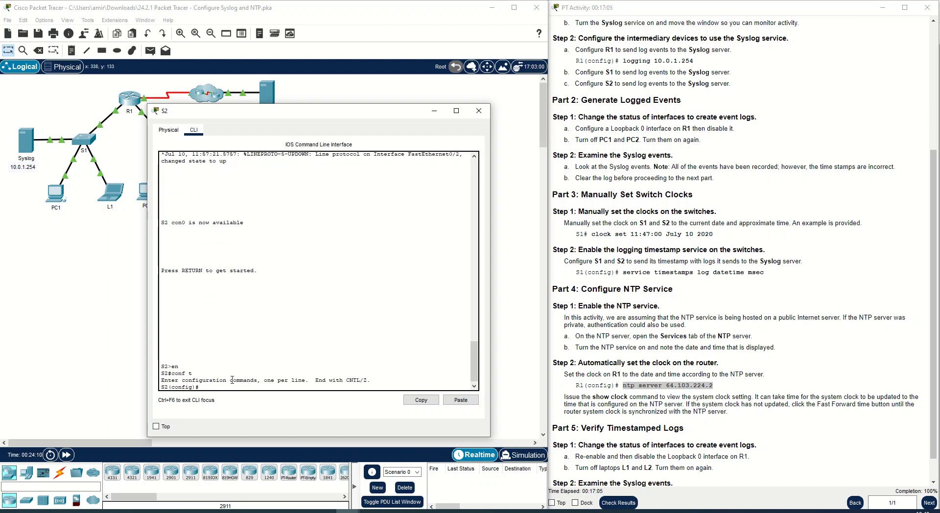
{"action": "right_click", "coordinate": [227, 381]}
{"action": "left_click", "coordinate": [239, 400]}
{"action": "key", "text": "Return"}
{"action": "left_click", "coordinate": [479, 111]}
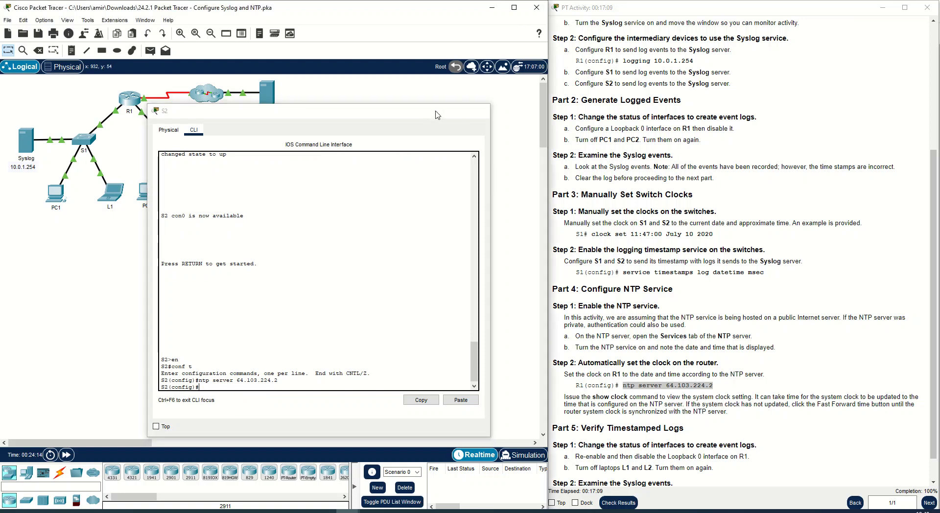
Power laptop L2 off and on to generate S2 events, and fast-forward the simulation time.
{"action": "left_click", "coordinate": [201, 192]}
{"action": "left_click", "coordinate": [414, 278]}
{"action": "left_click", "coordinate": [414, 281]}
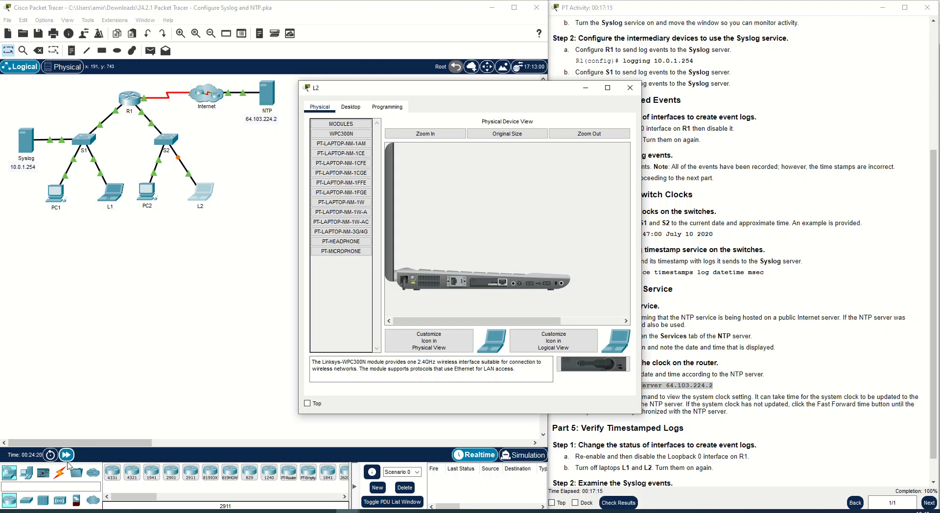
{"action": "left_click", "coordinate": [67, 455]}
{"action": "left_click", "coordinate": [67, 455]}
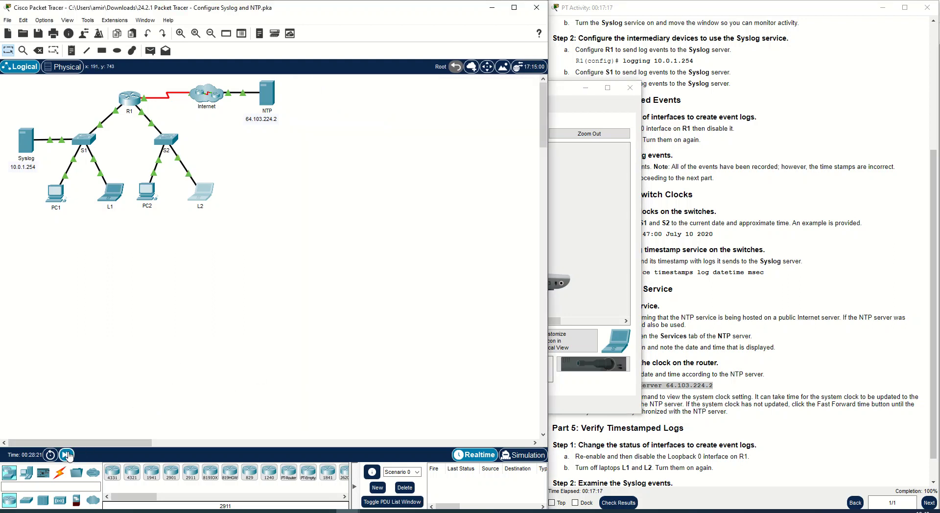
{"action": "left_click", "coordinate": [67, 455]}
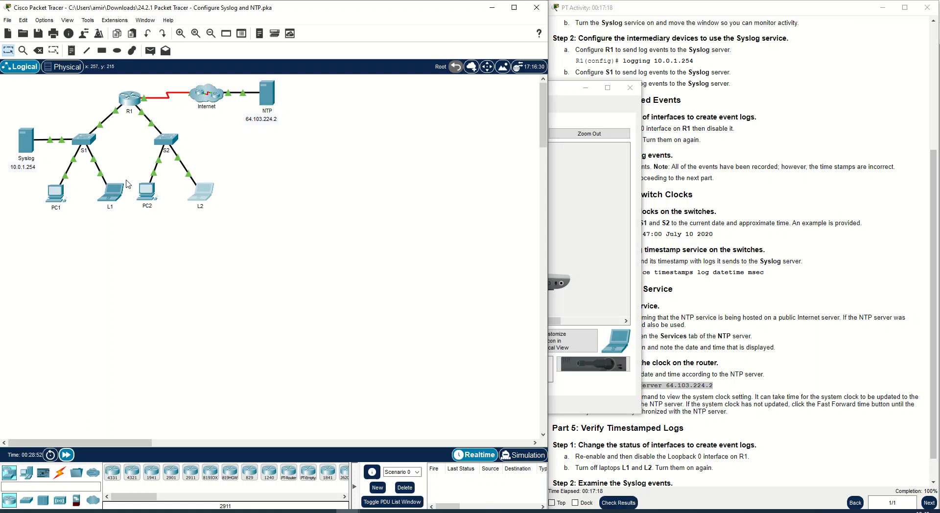
Clear all entries from the Syslog server's log and minimize its window.
{"action": "left_click", "coordinate": [29, 147]}
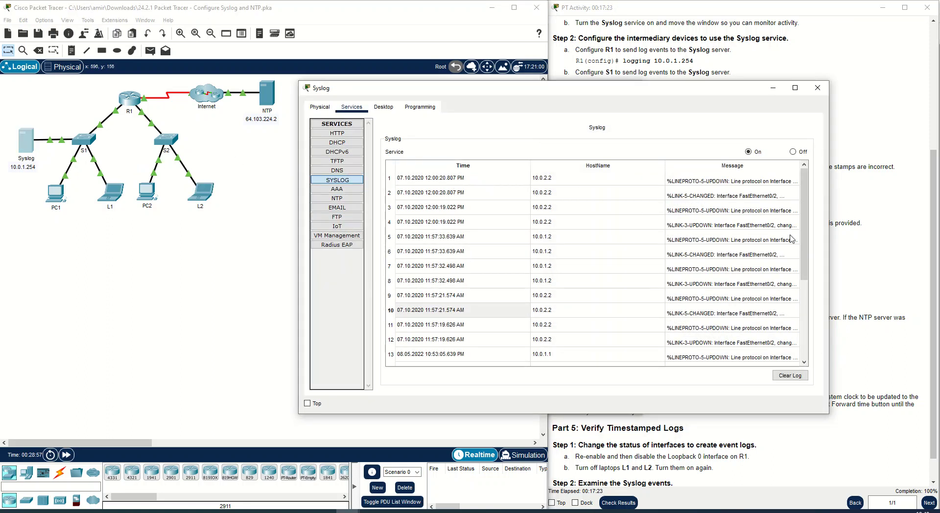
{"action": "left_click", "coordinate": [790, 375]}
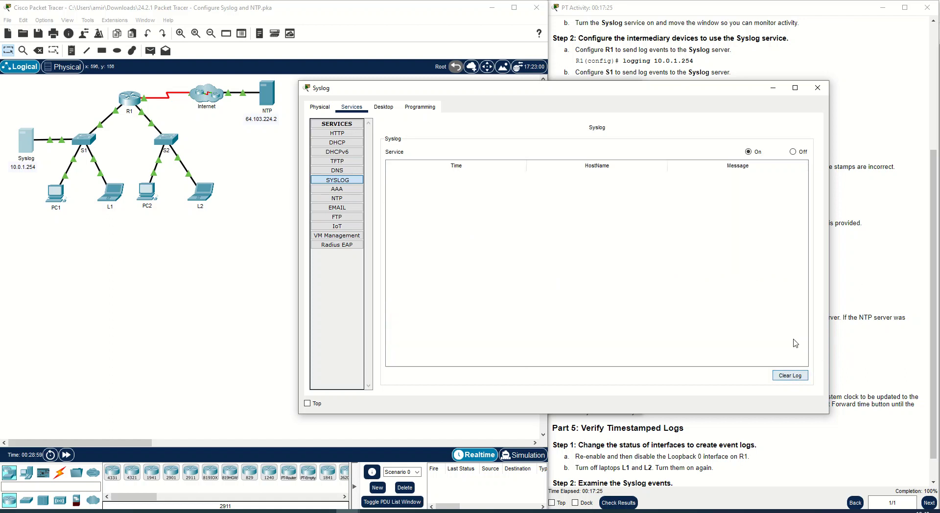
{"action": "left_click", "coordinate": [773, 88]}
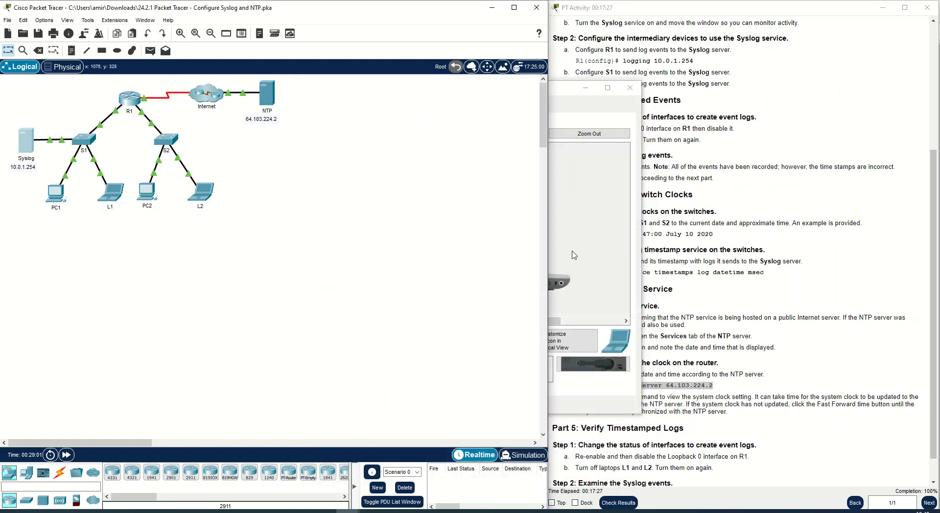
Restart laptop L2's power to log fresh S2 link events, and fast-forward the simulation until its link comes up.
{"action": "left_click", "coordinate": [201, 191]}
{"action": "left_click", "coordinate": [415, 278]}
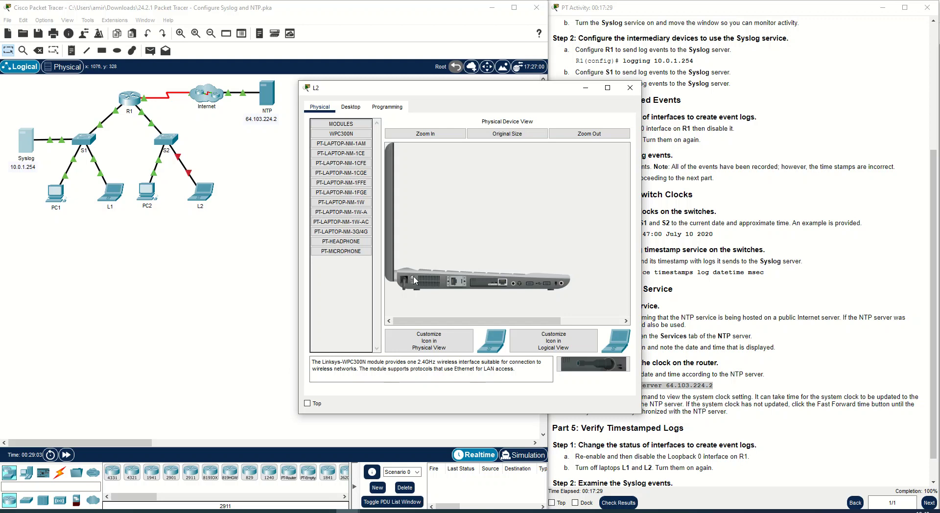
{"action": "left_click", "coordinate": [414, 279]}
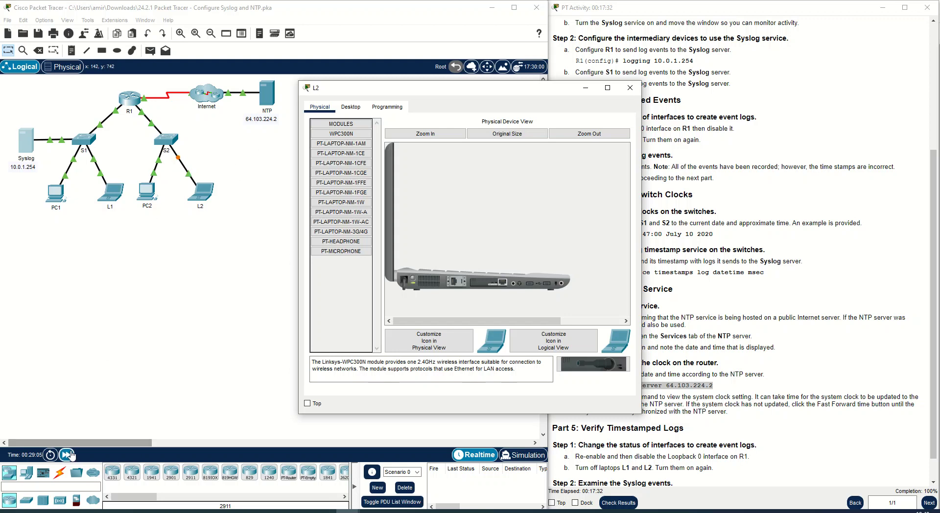
{"action": "left_click", "coordinate": [66, 454]}
{"action": "left_click", "coordinate": [66, 455]}
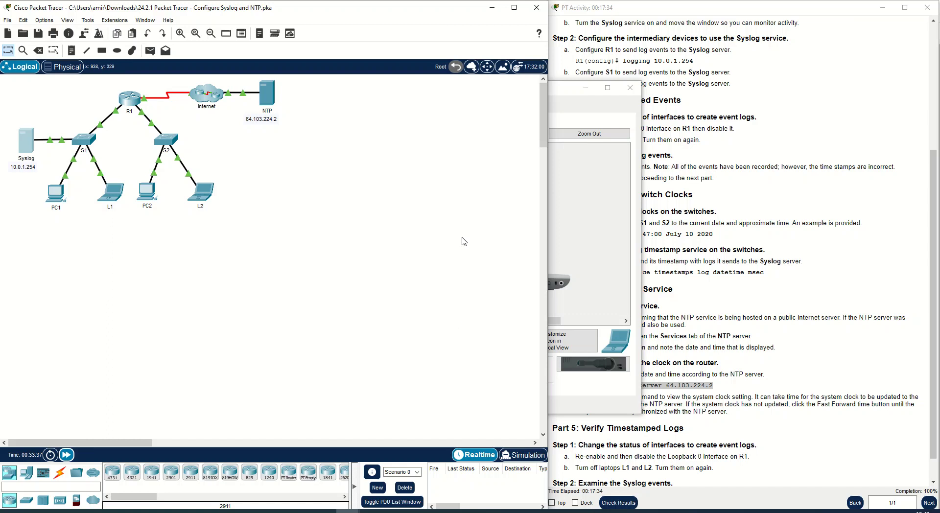
Power-cycle L2 once more for another set of S2 events and advance the simulation time.
{"action": "left_click", "coordinate": [570, 235]}
{"action": "left_click", "coordinate": [416, 283]}
{"action": "left_click", "coordinate": [65, 455]}
{"action": "left_click", "coordinate": [66, 456]}
Examine the timestamps of S2's new events in the Syslog server's log, then close the open S1, Syslog and L2 windows.
{"action": "left_click", "coordinate": [27, 143]}
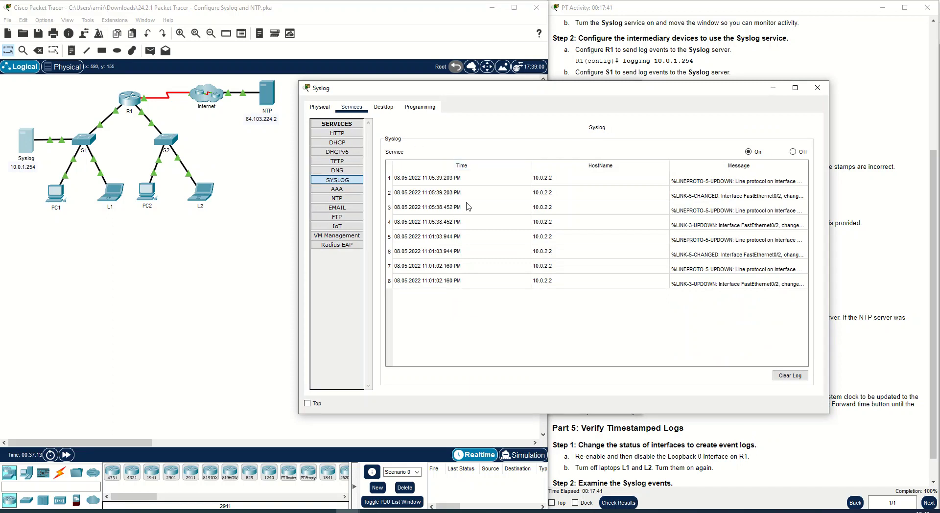
{"action": "left_click", "coordinate": [471, 180]}
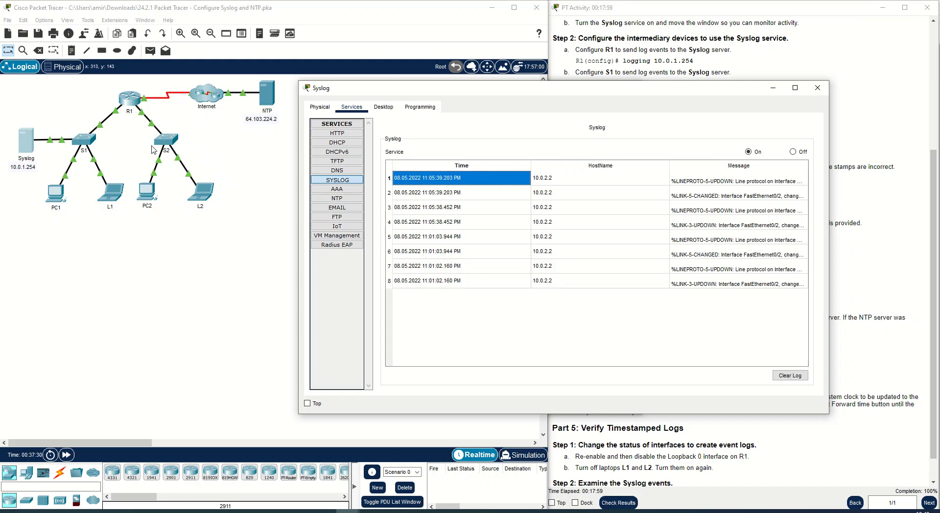
{"action": "left_click", "coordinate": [81, 143]}
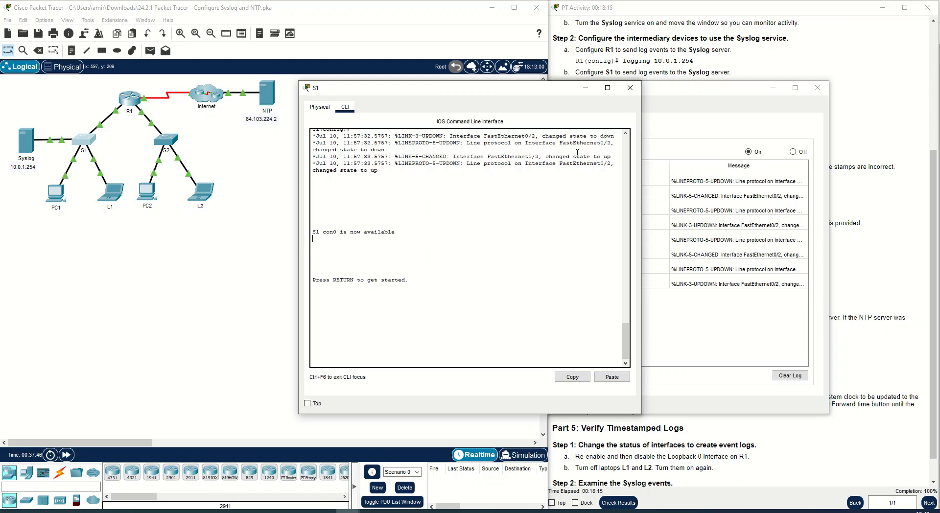
{"action": "left_click", "coordinate": [630, 87]}
{"action": "left_click", "coordinate": [819, 89]}
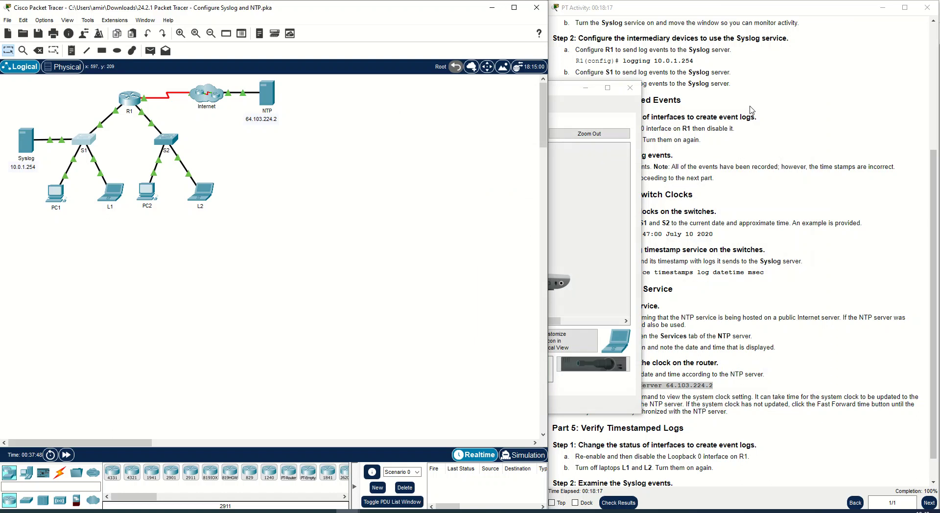
{"action": "left_click", "coordinate": [630, 87]}
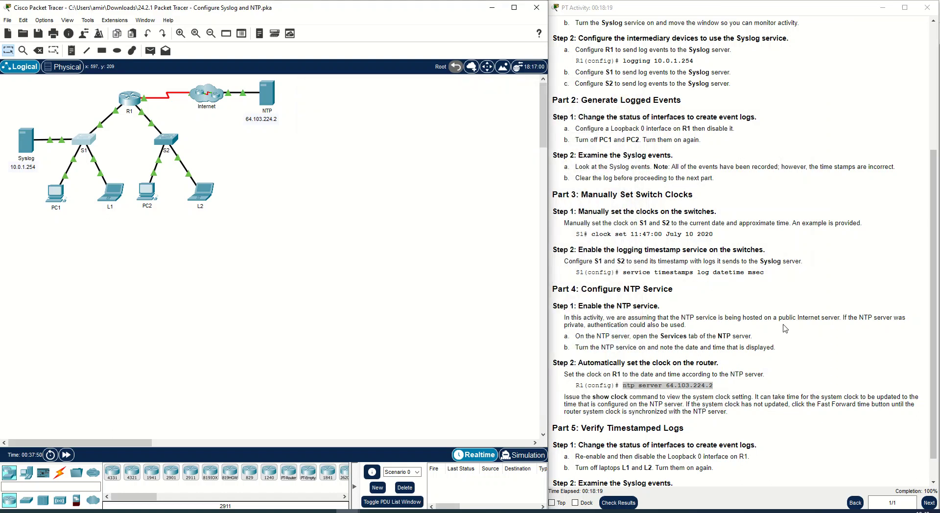